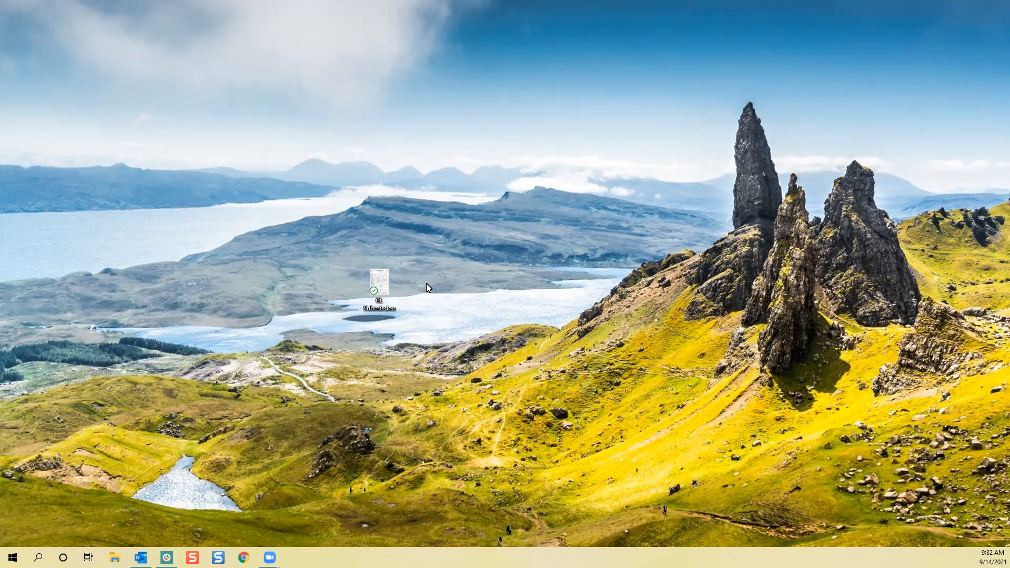
pyautogui.doubleClick(387, 295)
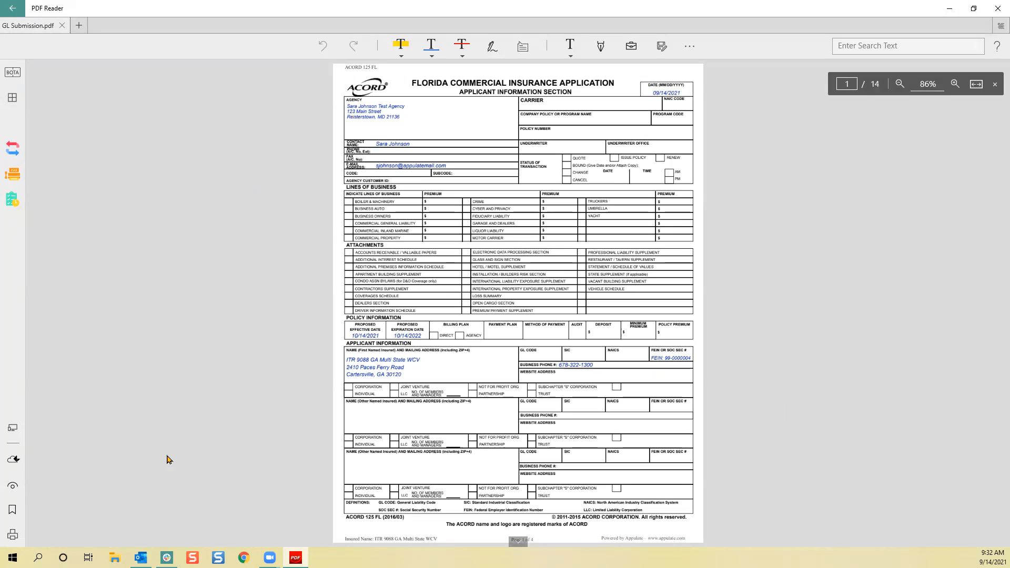
pyautogui.click(12, 535)
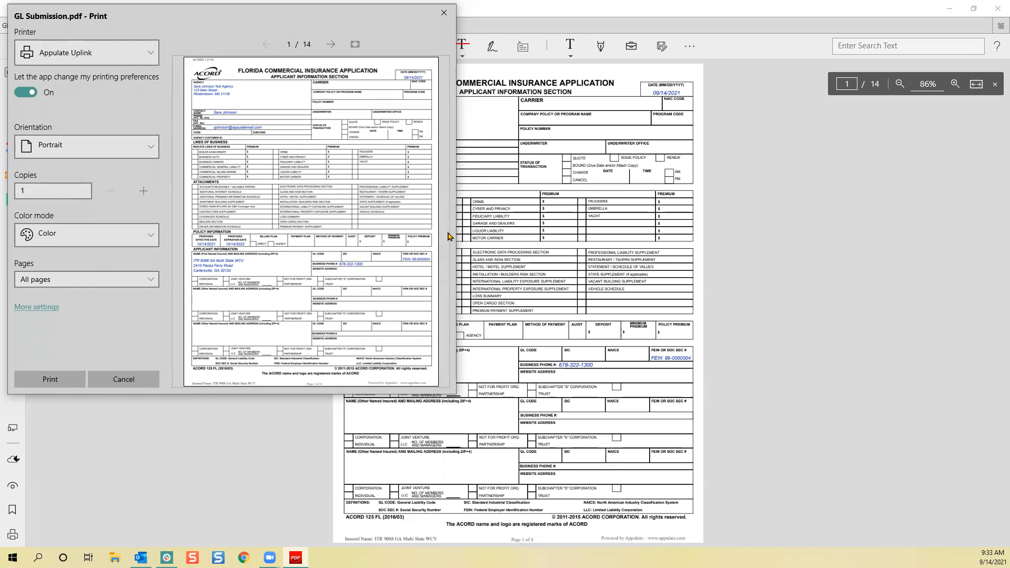
pyautogui.click(141, 387)
pyautogui.click(996, 15)
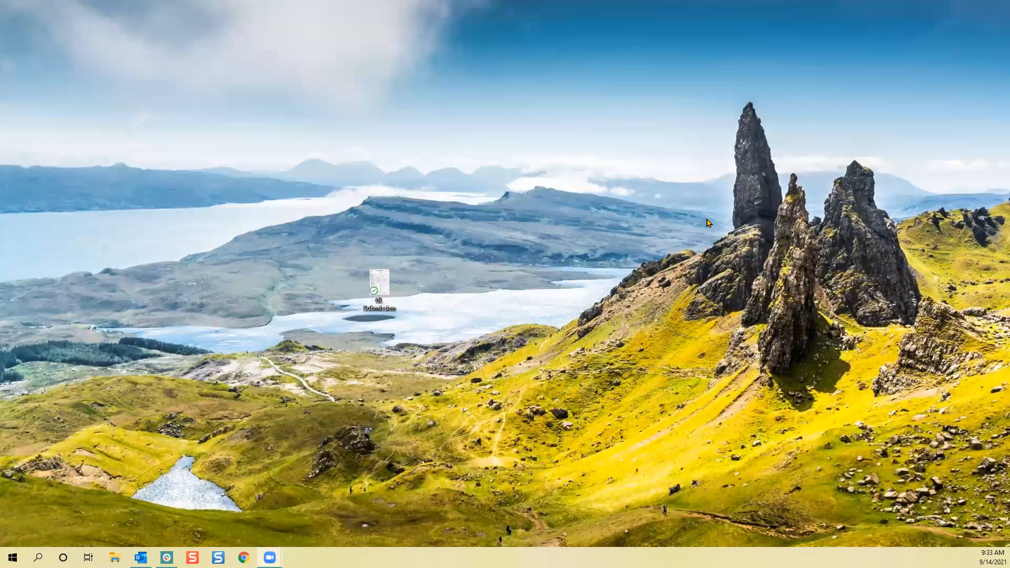
# - Send the GL Submission file from the desktop through Uplink with the prefilled account, and continue with the General Liability line
pyautogui.rightClick(388, 303)
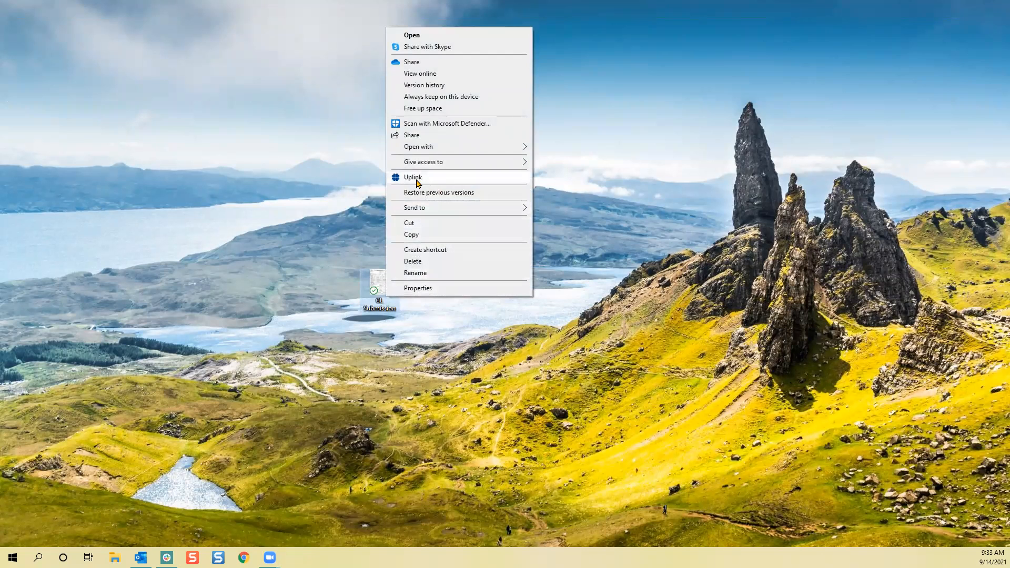
pyautogui.click(443, 179)
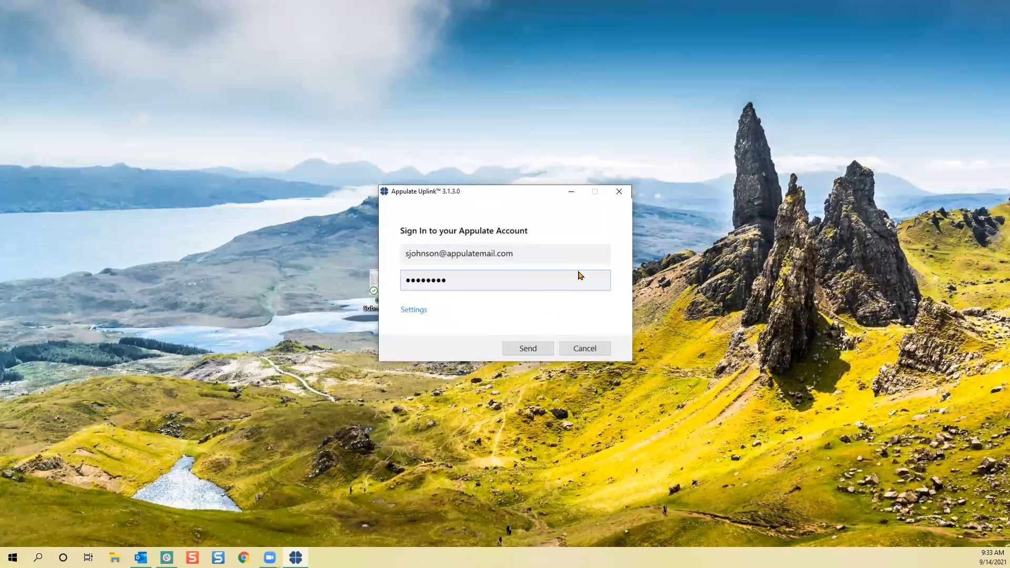
pyautogui.click(525, 349)
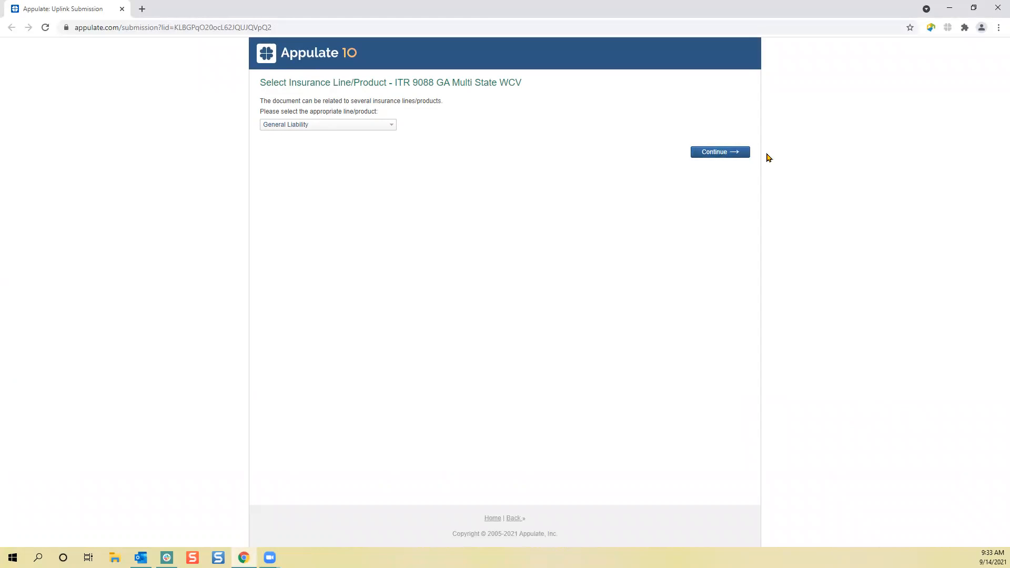
pyautogui.click(710, 157)
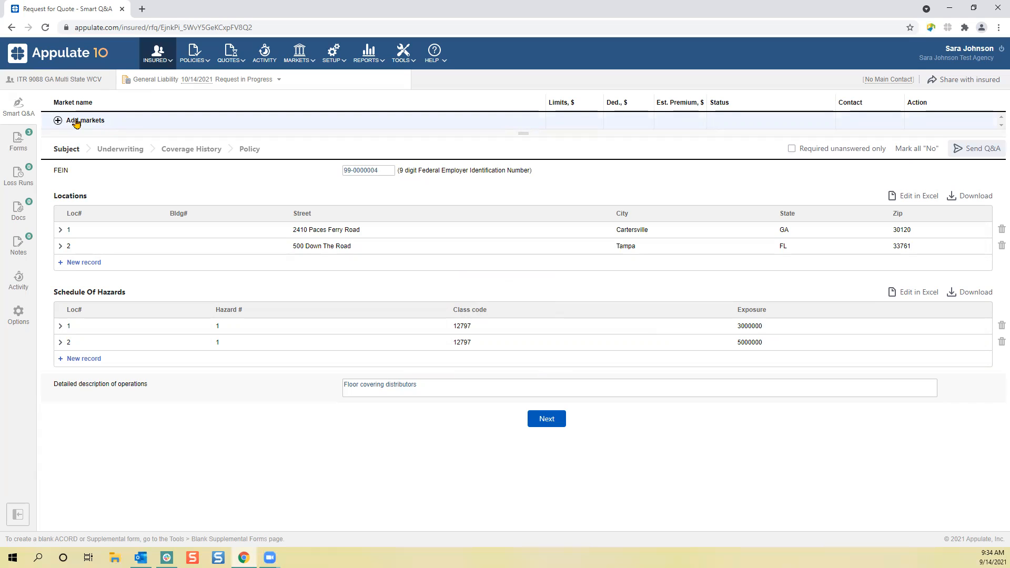
# - Add Builders Insurance Group as a market for the General Liability request
pyautogui.click(59, 121)
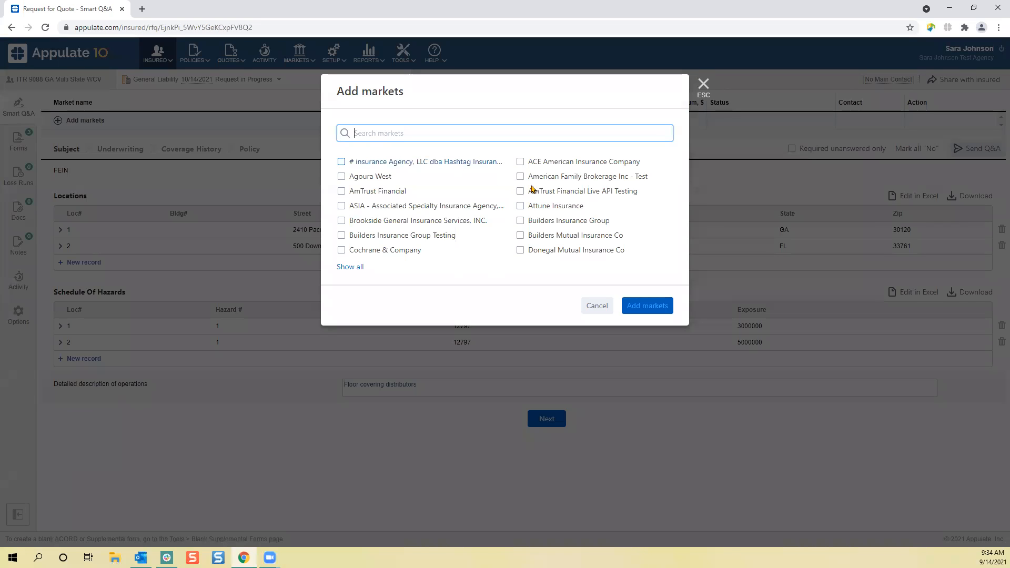
pyautogui.click(521, 221)
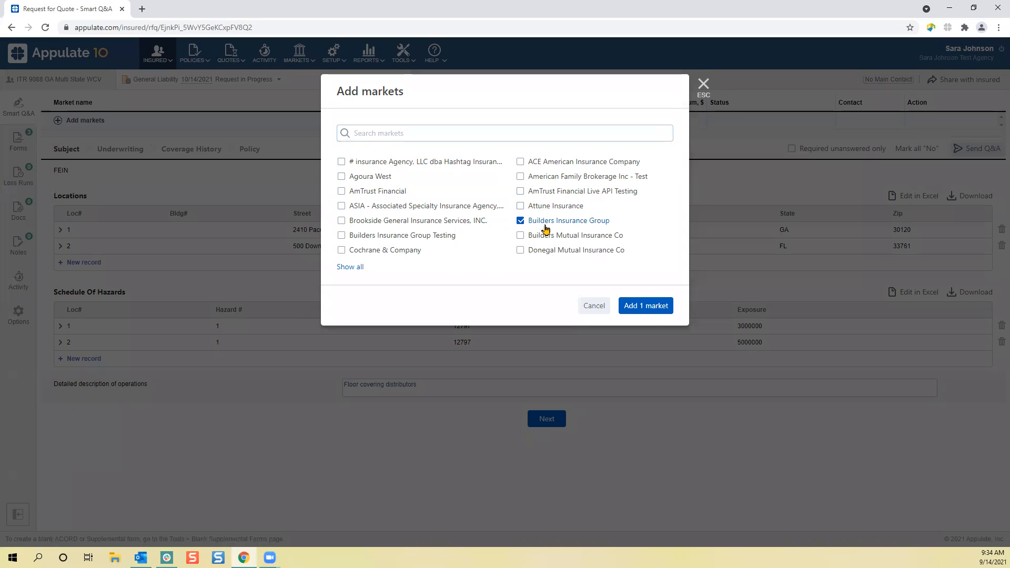
pyautogui.click(640, 308)
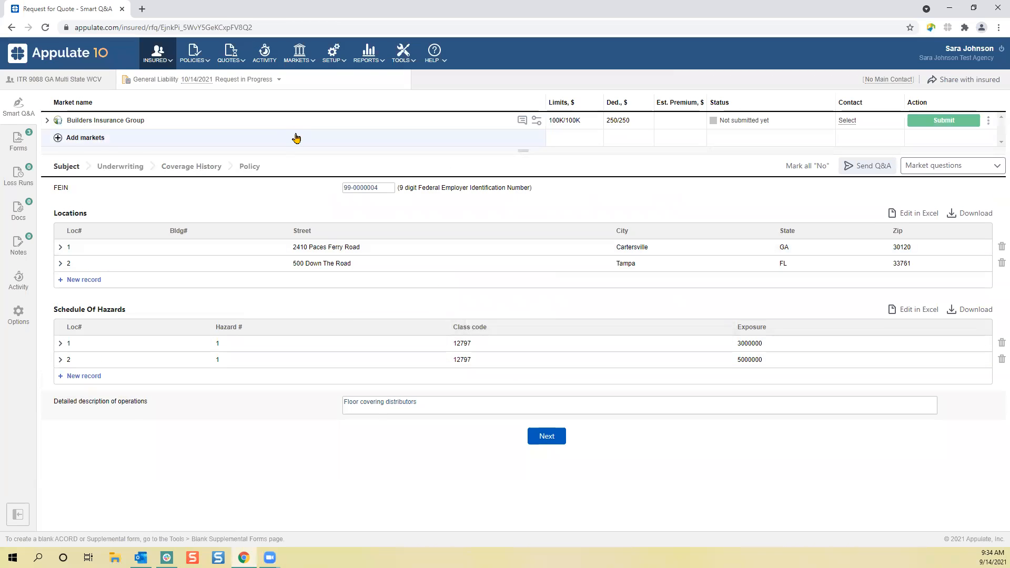
# - Set the Builders Insurance Group quote limits to $1M/2M and both the property damage and bodily injury deductibles to $1K, and save
pyautogui.moveTo(576, 125)
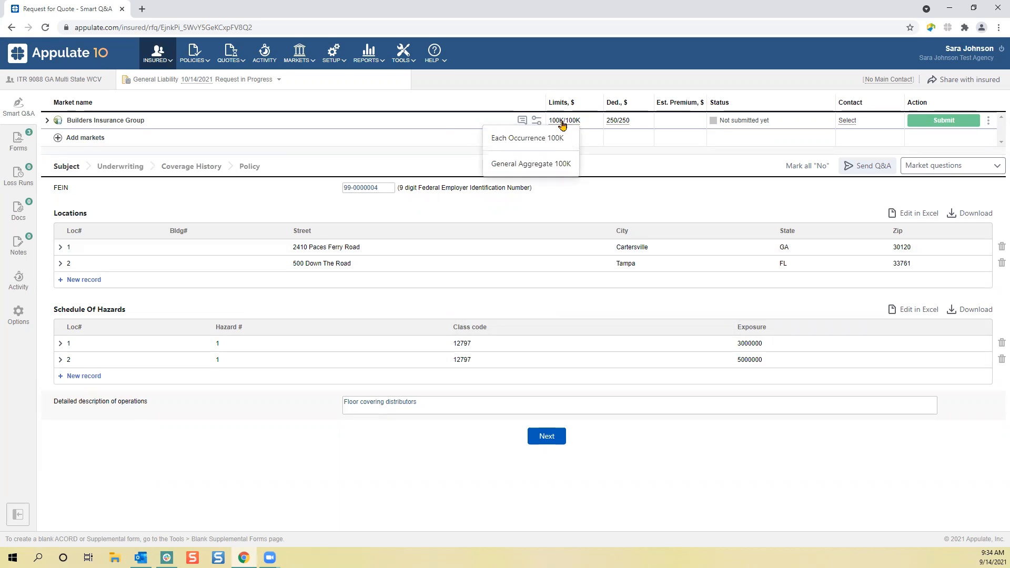
pyautogui.click(562, 123)
pyautogui.click(566, 142)
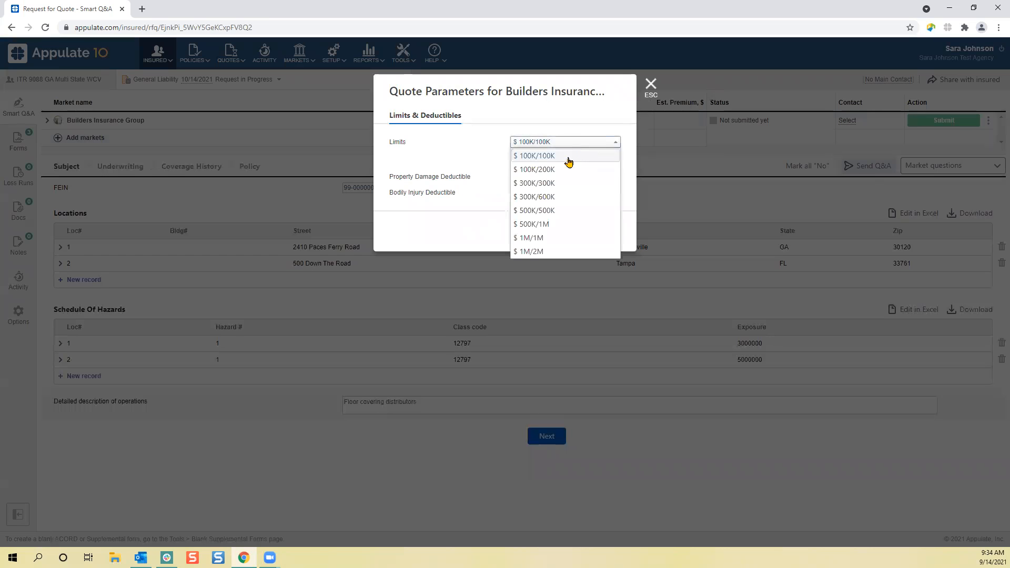
pyautogui.click(558, 251)
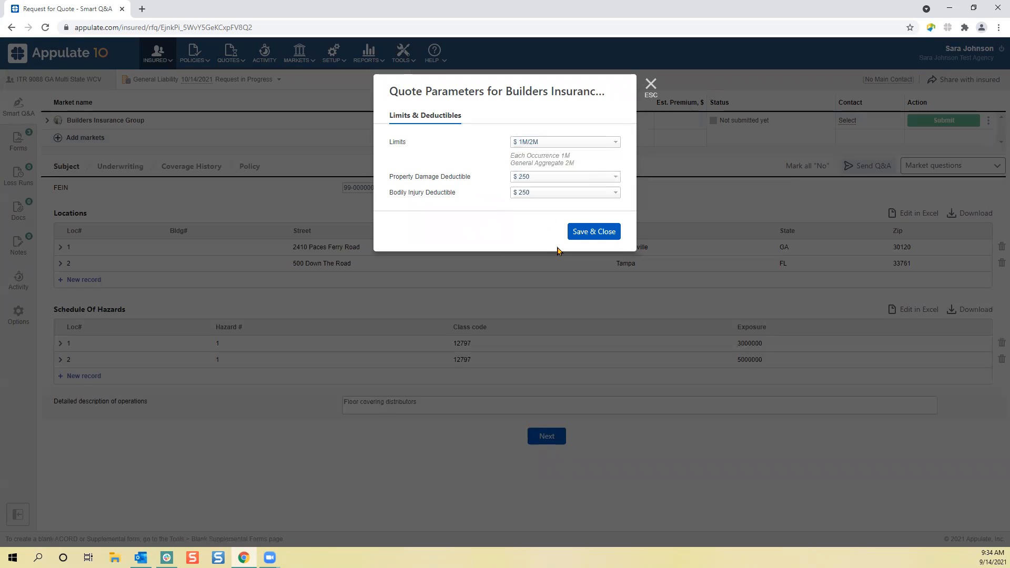
pyautogui.click(564, 181)
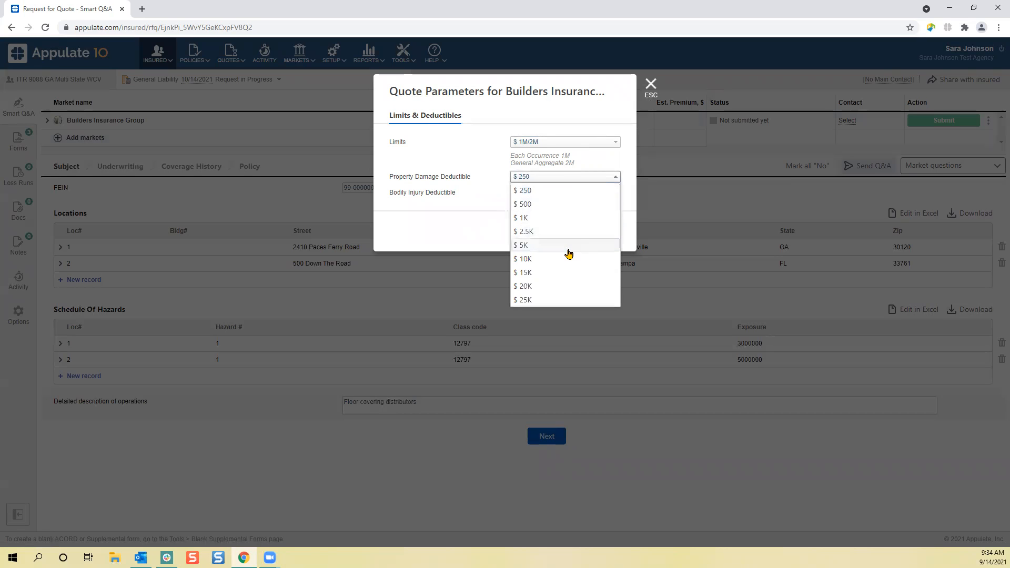
pyautogui.click(553, 219)
pyautogui.click(547, 193)
pyautogui.click(549, 239)
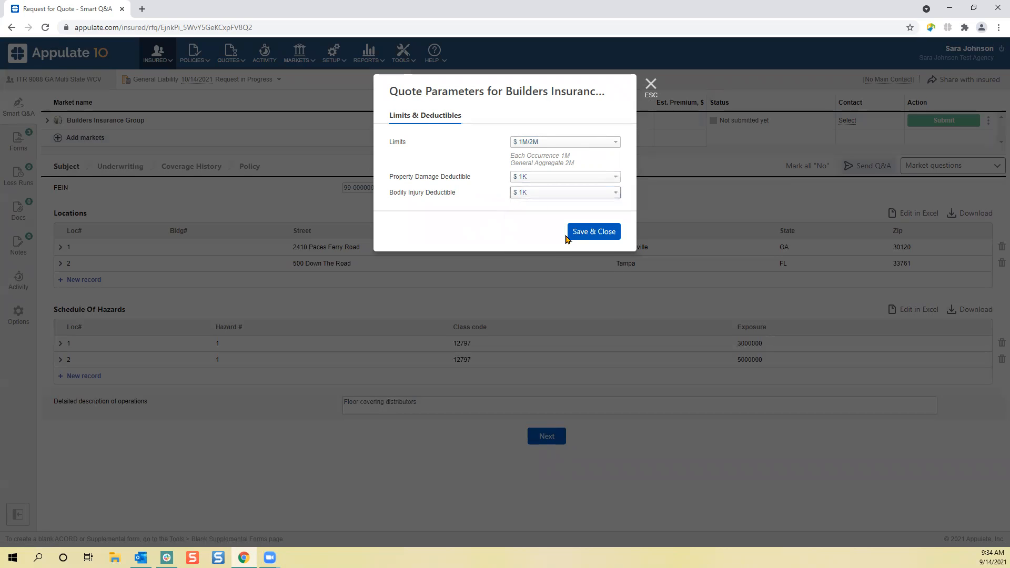
pyautogui.click(590, 232)
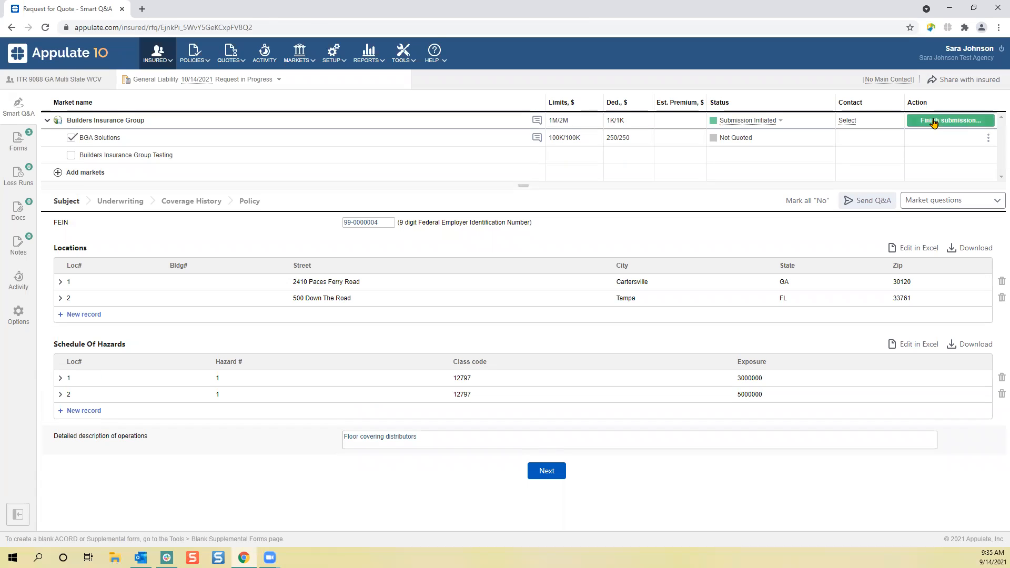
# - Continue the submission on the carrier's site, answering Yes to commercial receipts over 25% and choosing General Contractor - Commercial as nature of business
pyautogui.click(933, 122)
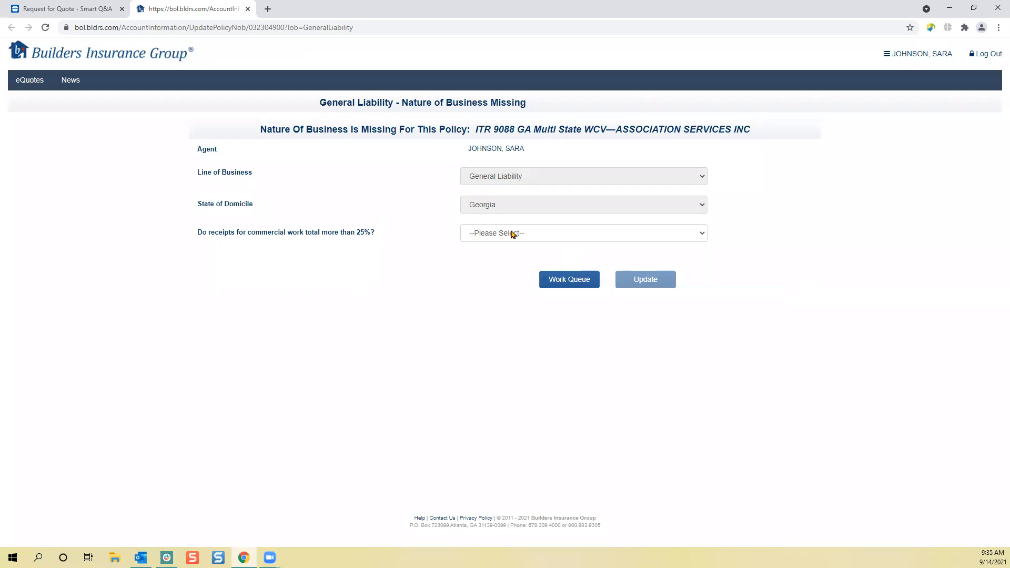
pyautogui.click(573, 233)
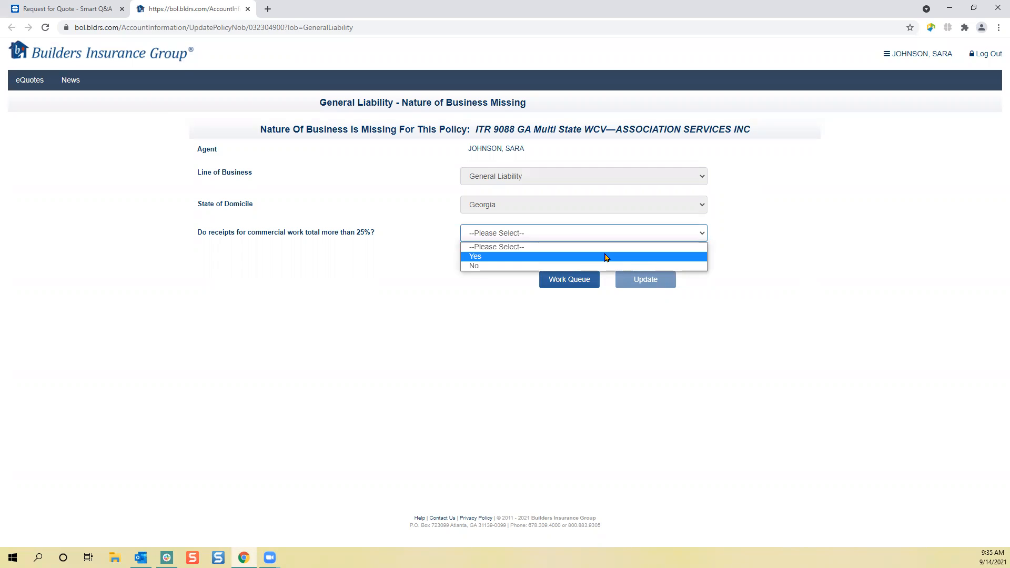
pyautogui.click(605, 257)
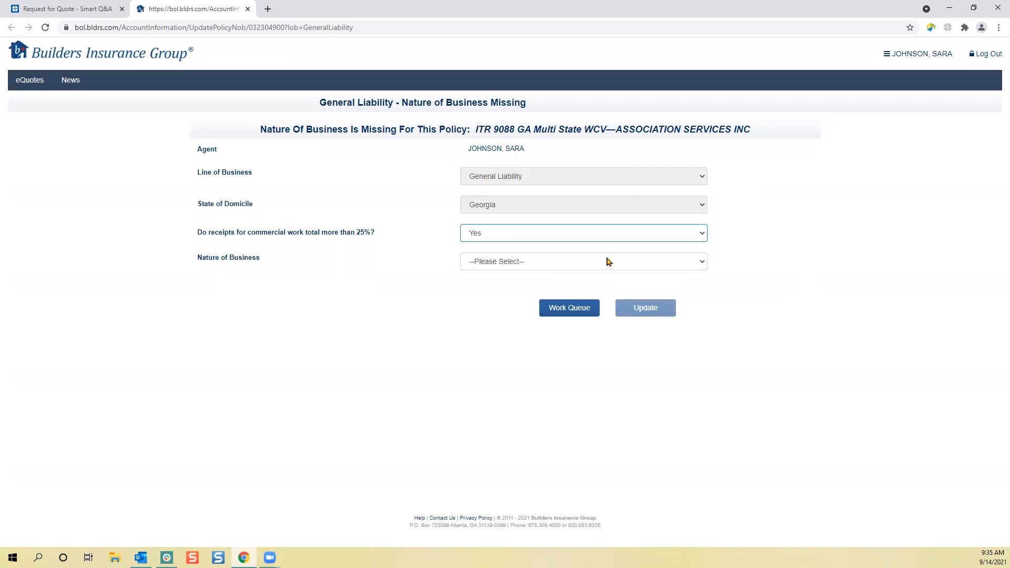
pyautogui.click(612, 266)
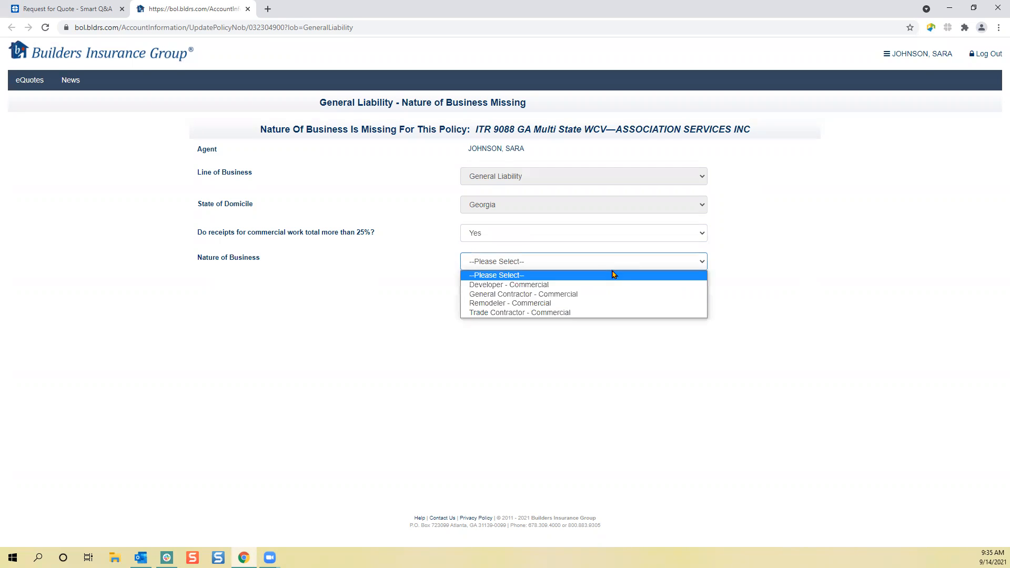
pyautogui.click(628, 299)
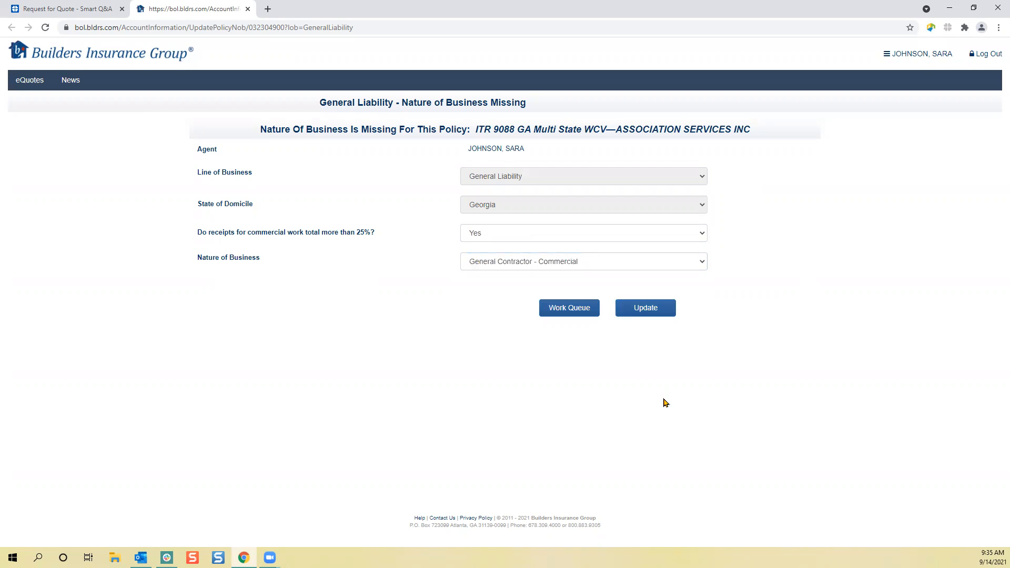
pyautogui.click(659, 317)
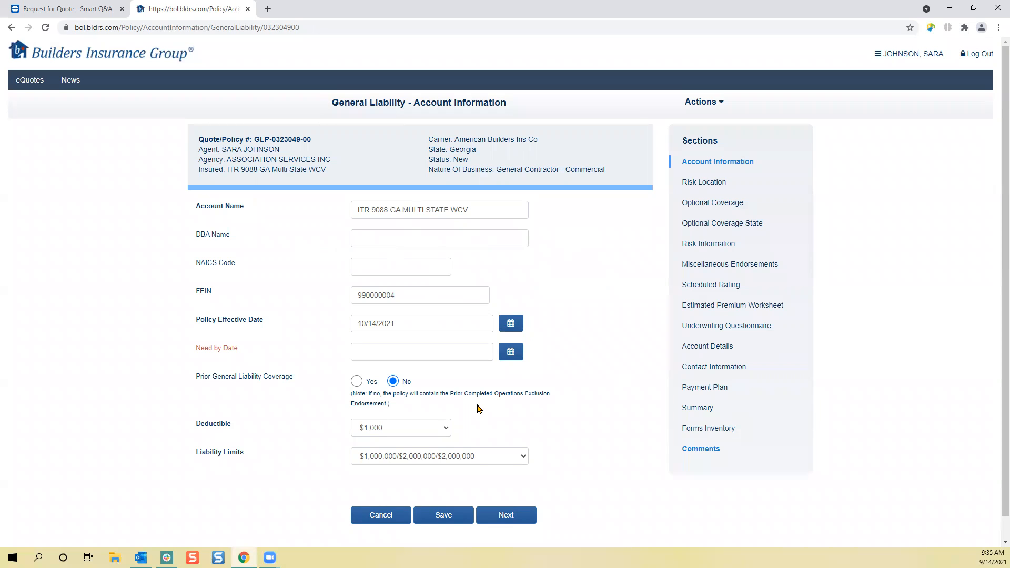
# - Set the Need by Date to 09/30/2021 in the account information and proceed to the risk locations
pyautogui.click(514, 360)
pyautogui.click(410, 482)
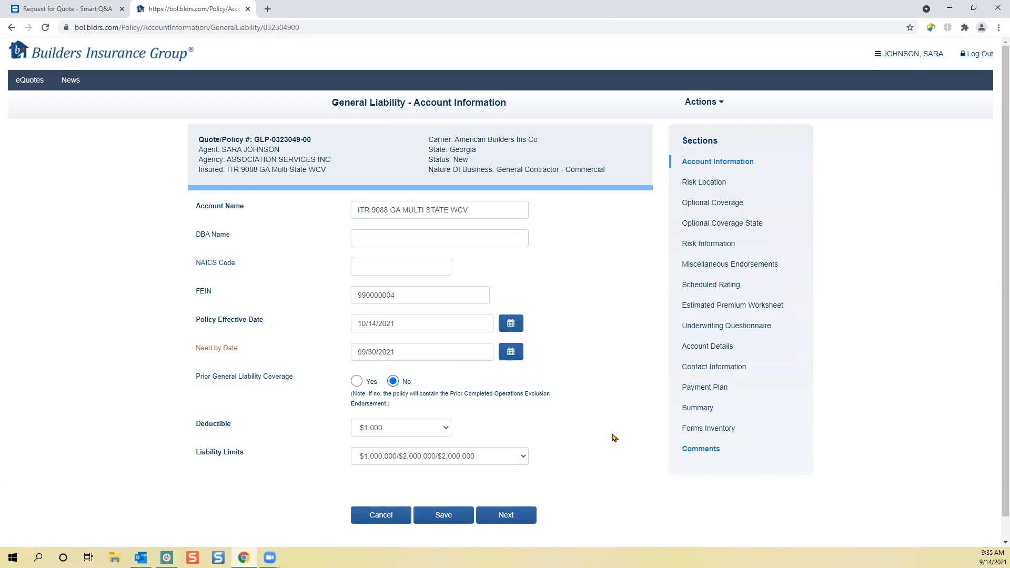
pyautogui.scroll(-1, 609, 426)
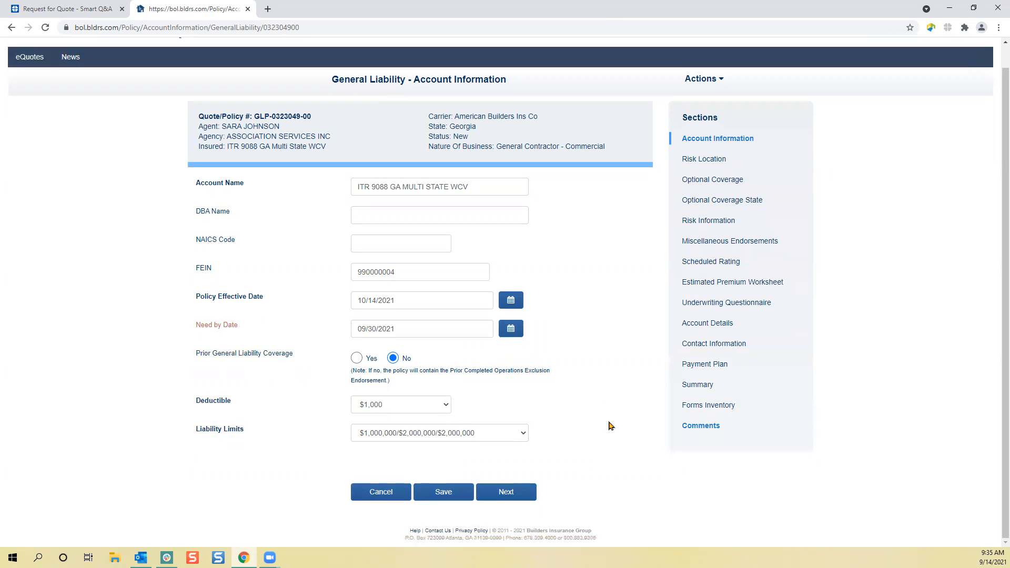
pyautogui.click(520, 496)
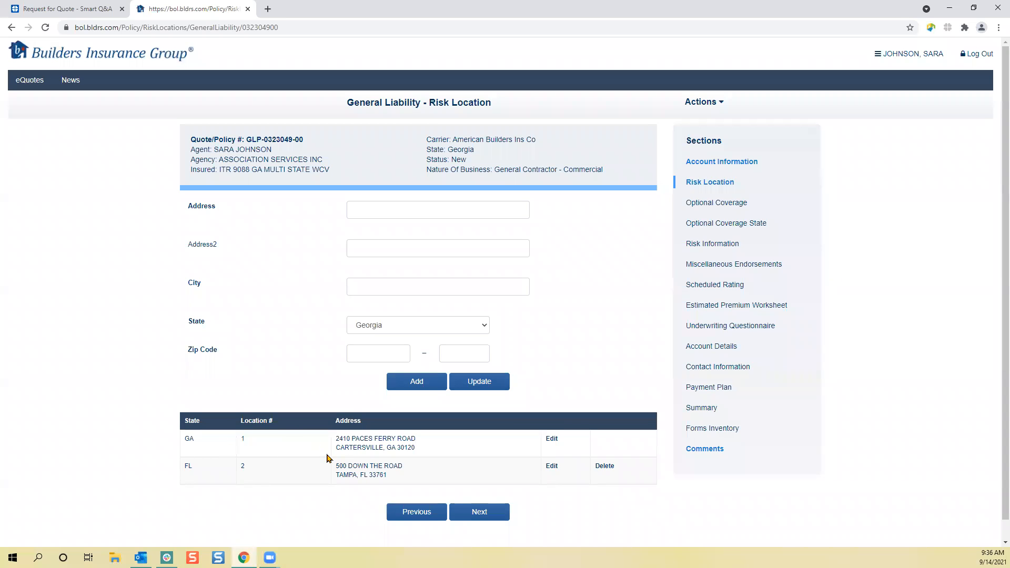
# - Accept the risk locations, set Hired to If any with a different Hired/Non-Owned Limit in the optional coverage, and proceed
pyautogui.click(494, 516)
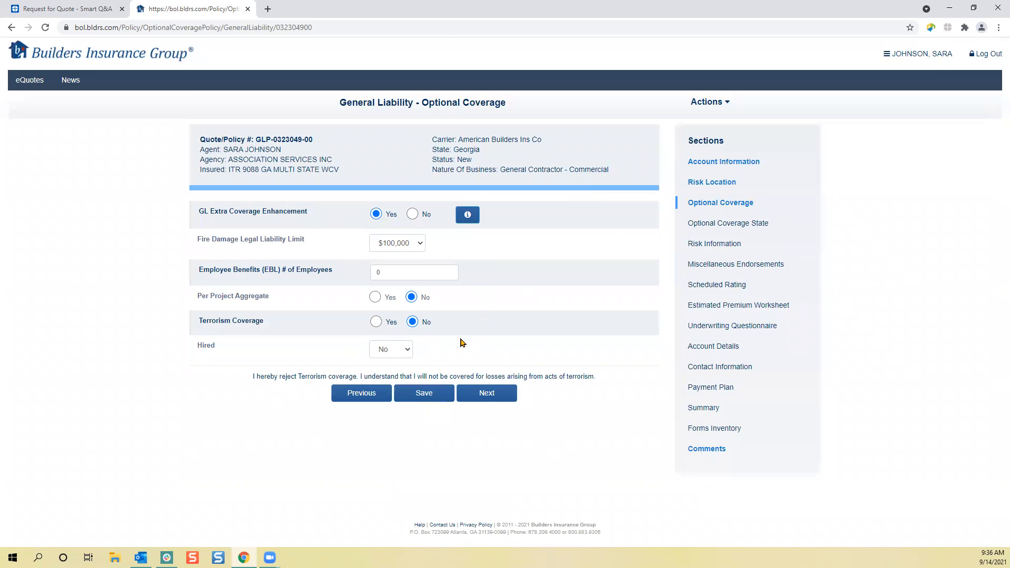
pyautogui.click(404, 350)
pyautogui.click(401, 380)
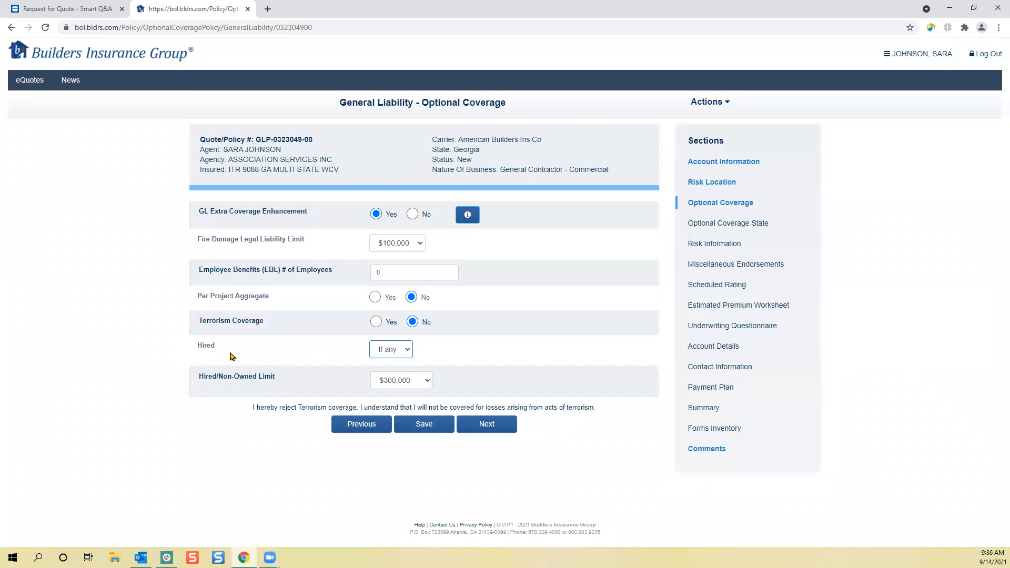
pyautogui.click(418, 382)
pyautogui.click(418, 414)
pyautogui.click(489, 425)
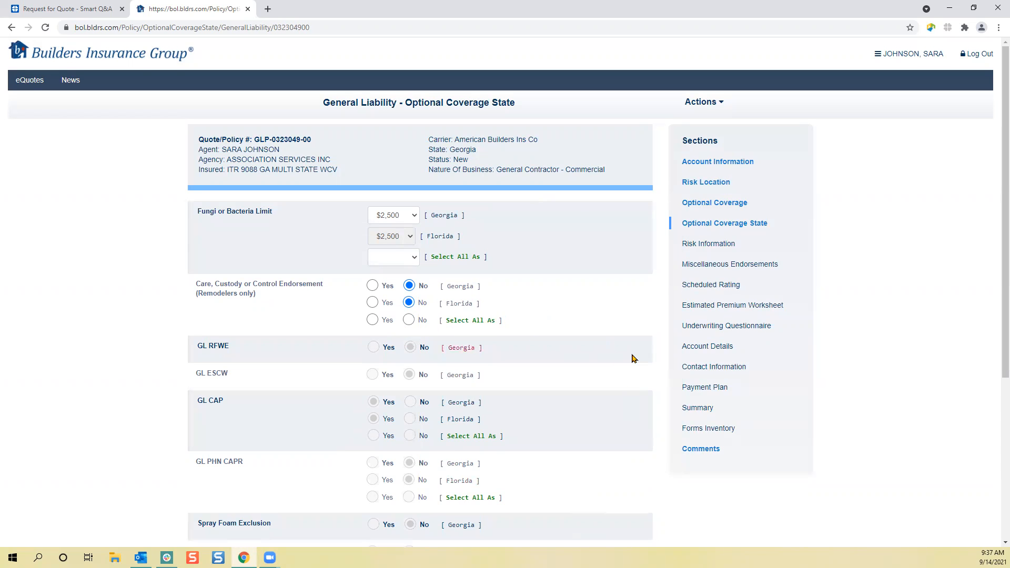
# - Advance through Optional Coverage State, Risk Information and Miscellaneous Endorsements with their existing entries, and look over the Schedule Rating fields for Georgia
pyautogui.scroll(-5, 633, 358)
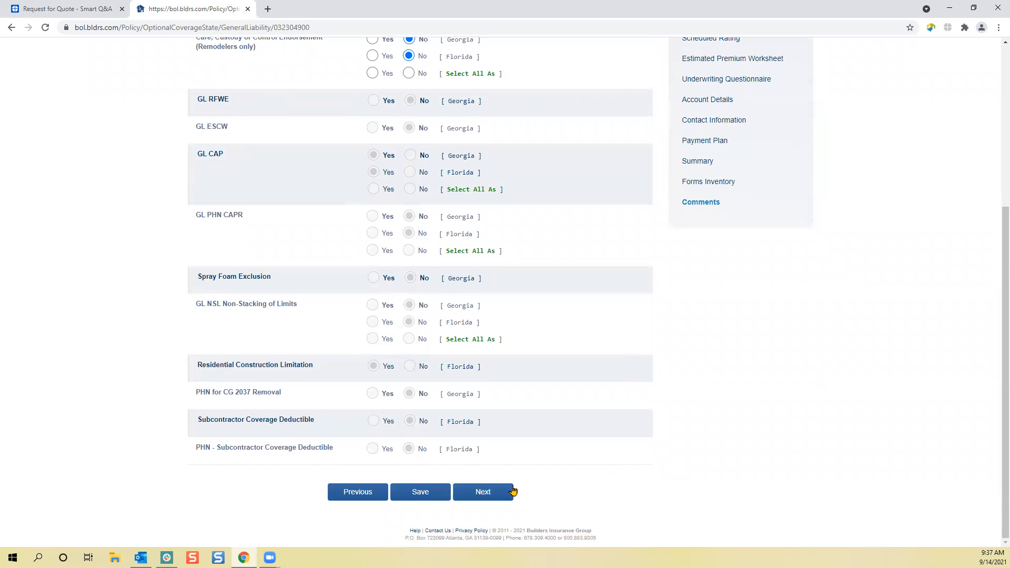
pyautogui.click(498, 494)
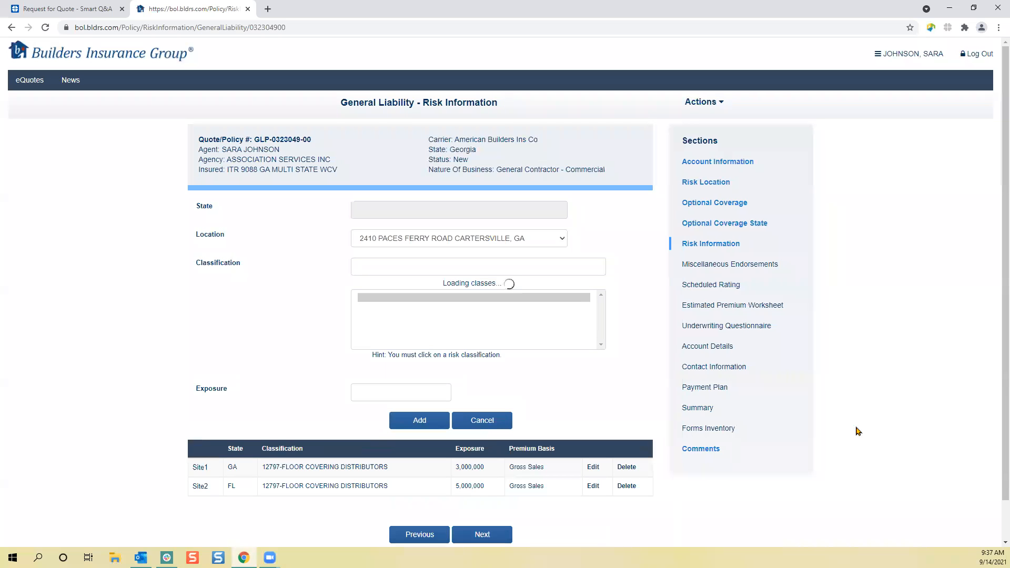
pyautogui.scroll(-1, 858, 431)
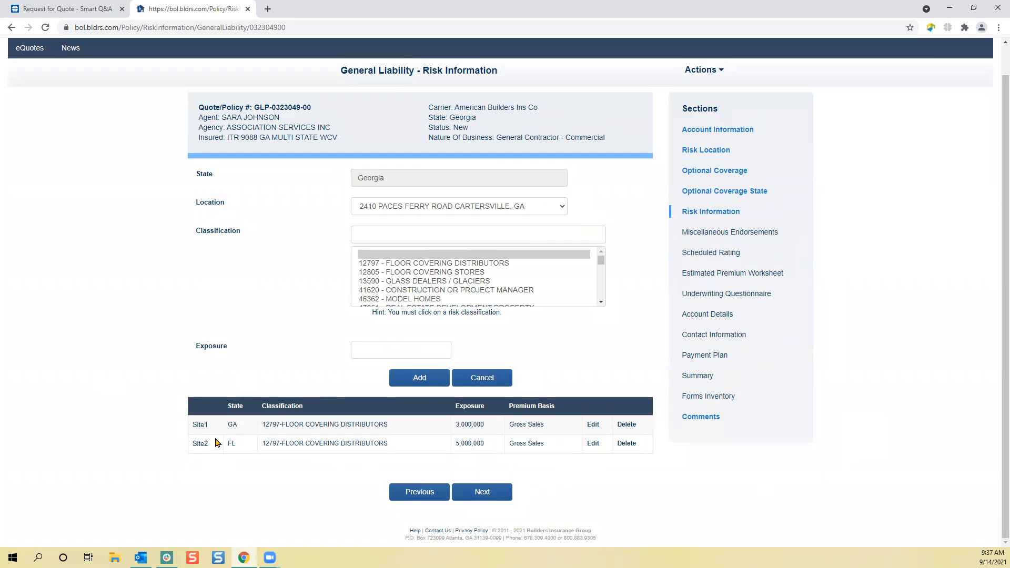
pyautogui.click(493, 493)
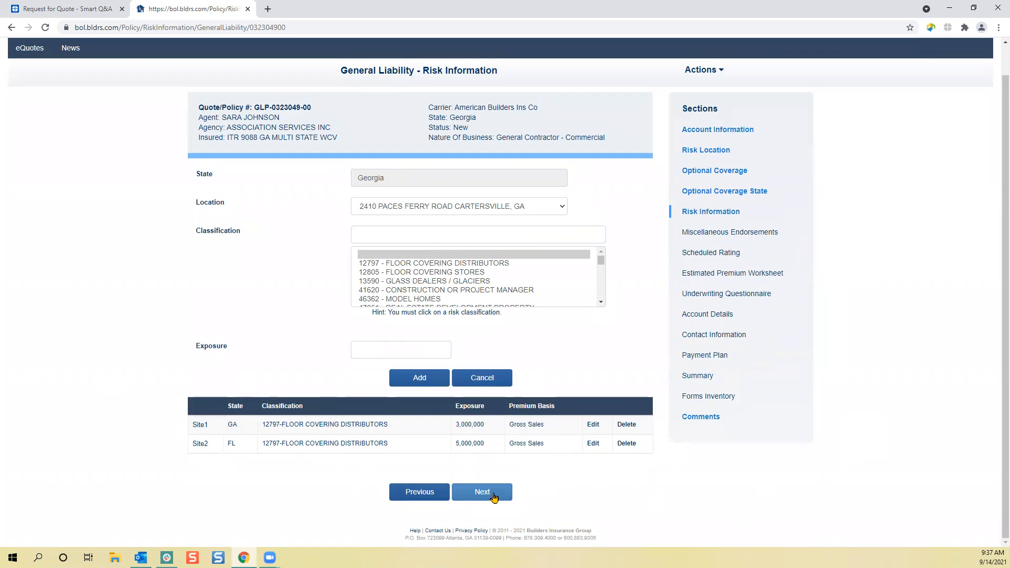
pyautogui.click(494, 497)
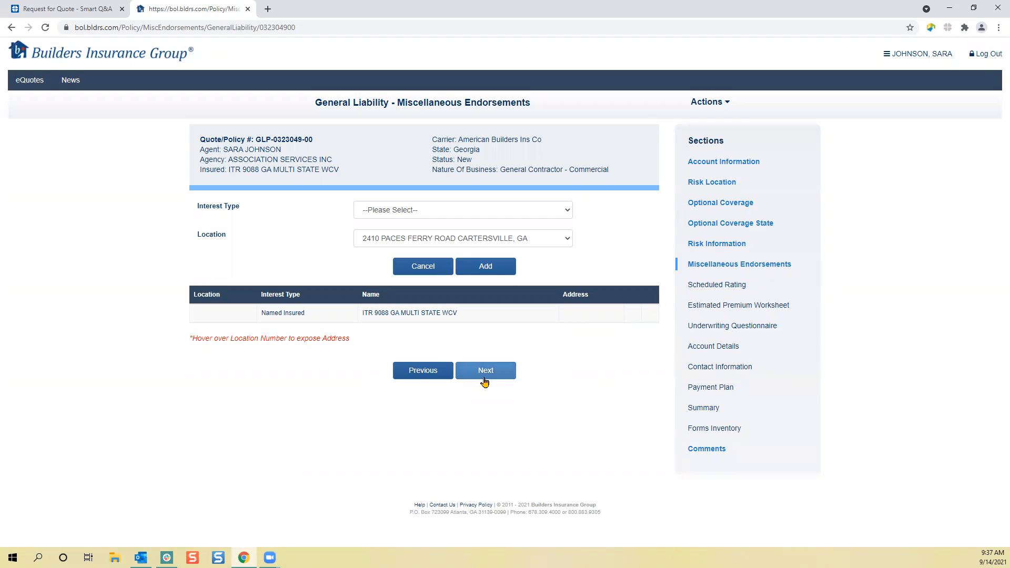
pyautogui.click(484, 380)
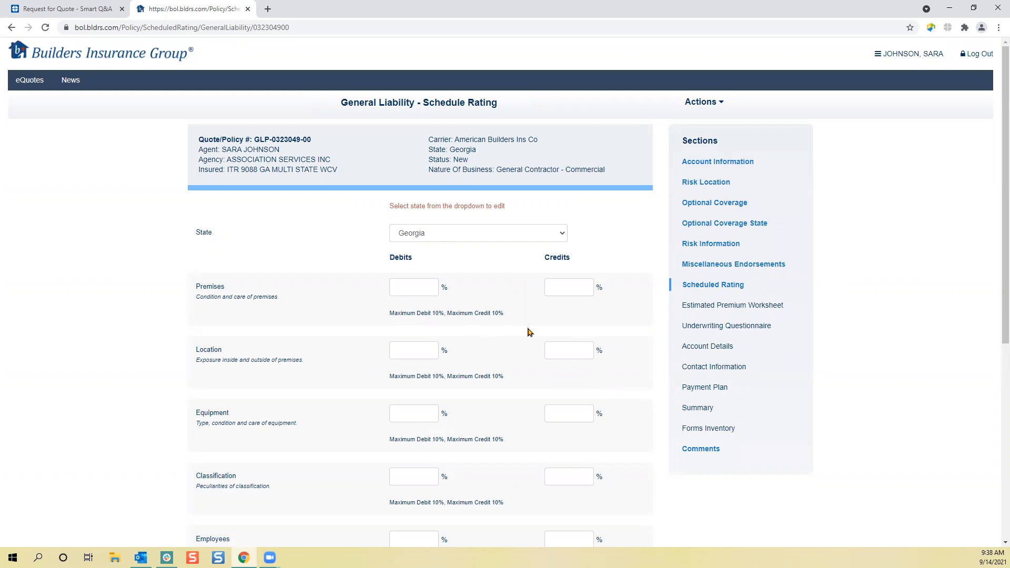
pyautogui.scroll(-3, 509, 348)
pyautogui.scroll(-3, 518, 347)
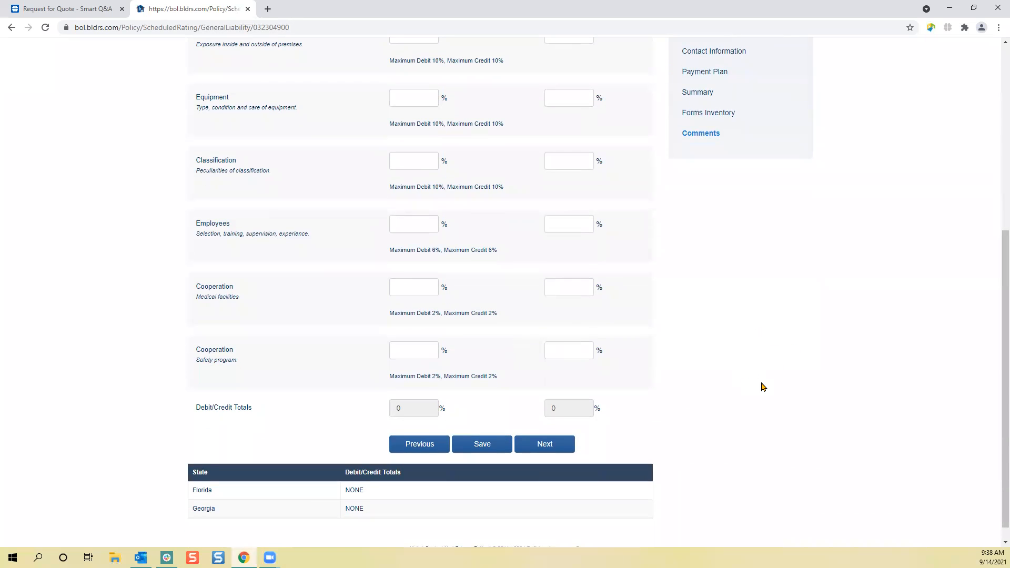
pyautogui.scroll(5, 755, 388)
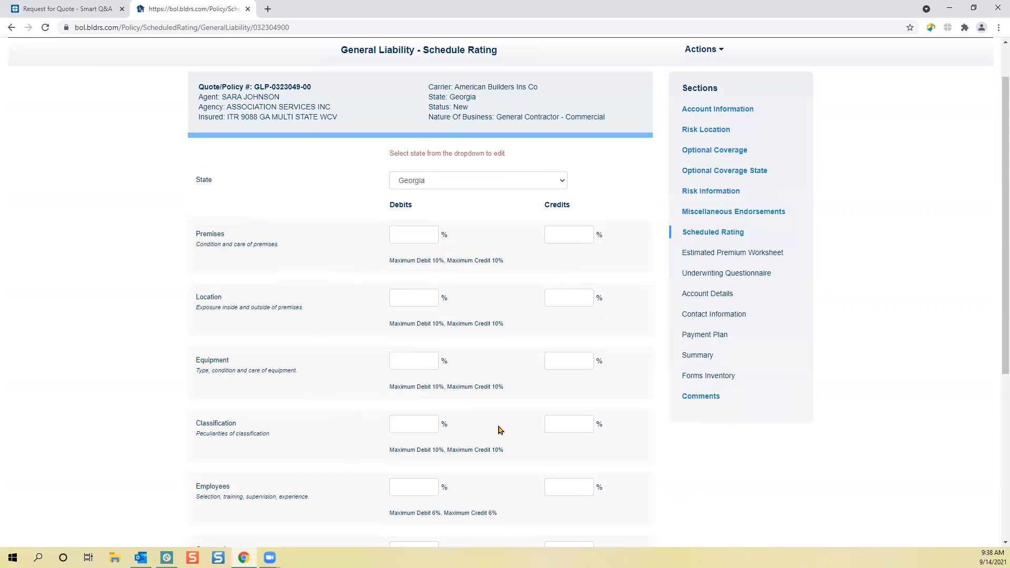
# - Leave the schedule rating debits and credits blank and advance through the Estimated Premium Worksheet to the Underwriting Questionnaire
pyautogui.scroll(-5, 500, 430)
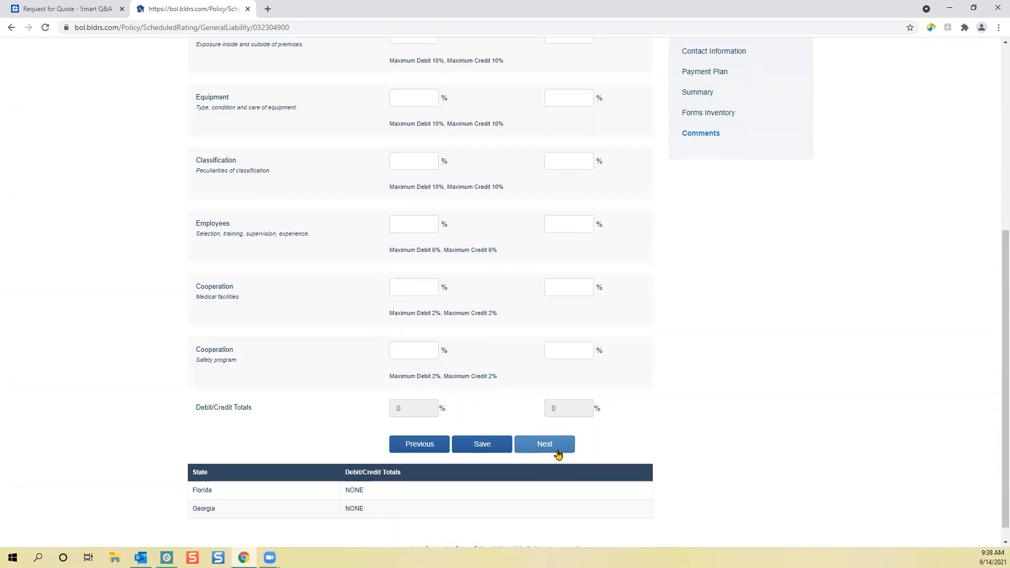
pyautogui.click(558, 454)
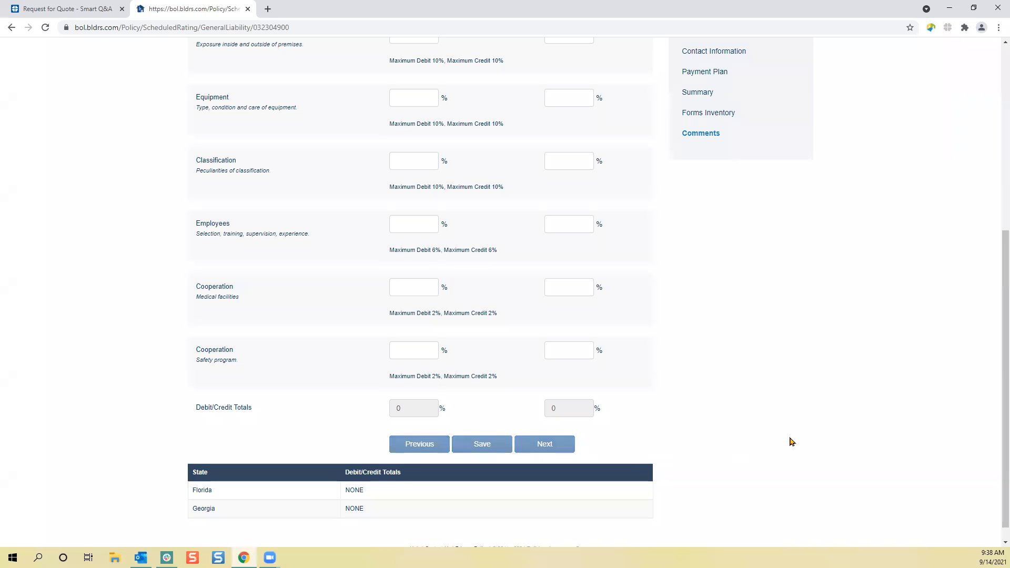
pyautogui.scroll(3, 973, 492)
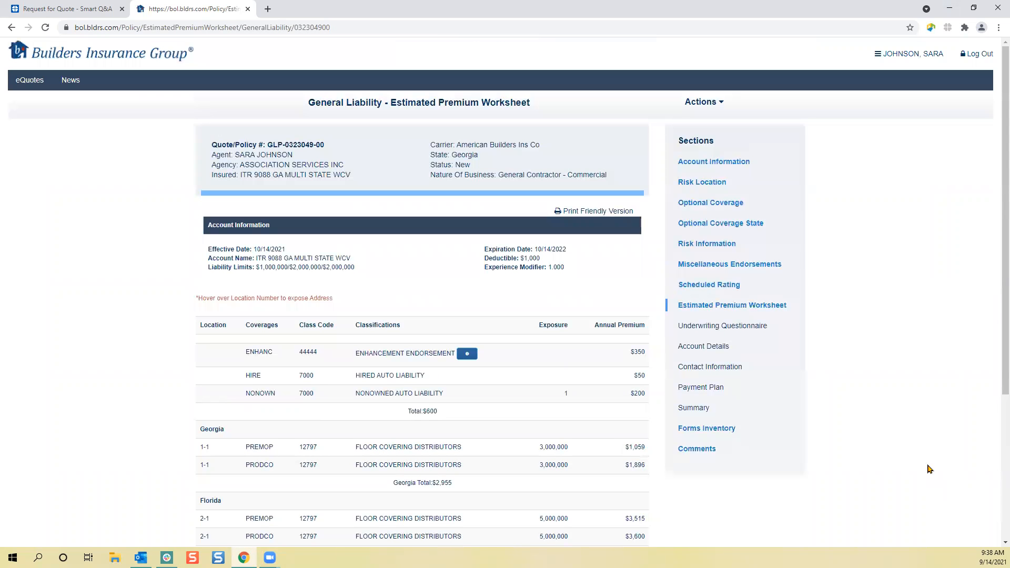
pyautogui.scroll(-3, 929, 468)
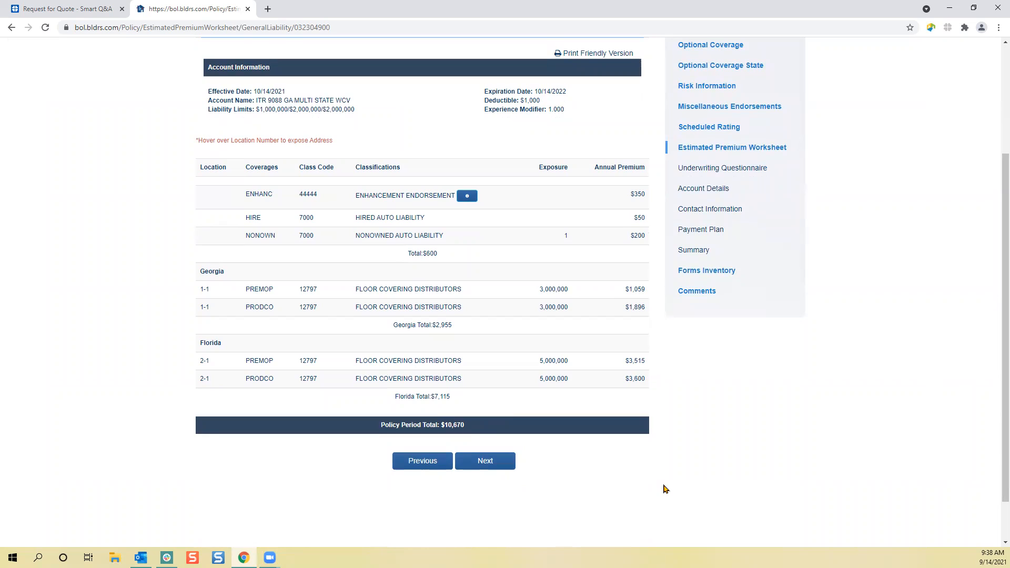
pyautogui.click(487, 466)
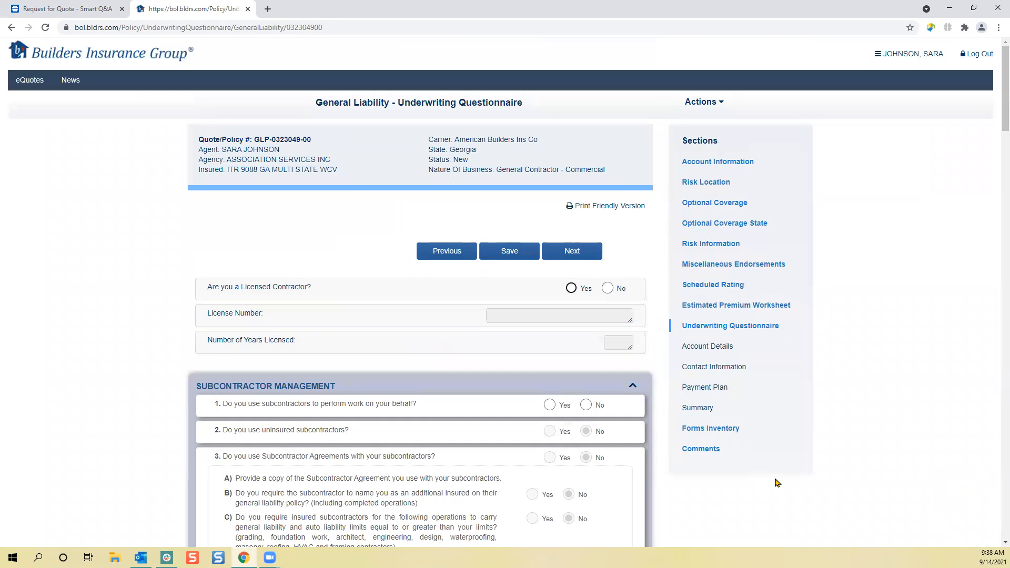
# - Answer Yes to being a licensed contractor, enter the contractor license number, and set the number of years licensed to 20
pyautogui.scroll(-1, 778, 490)
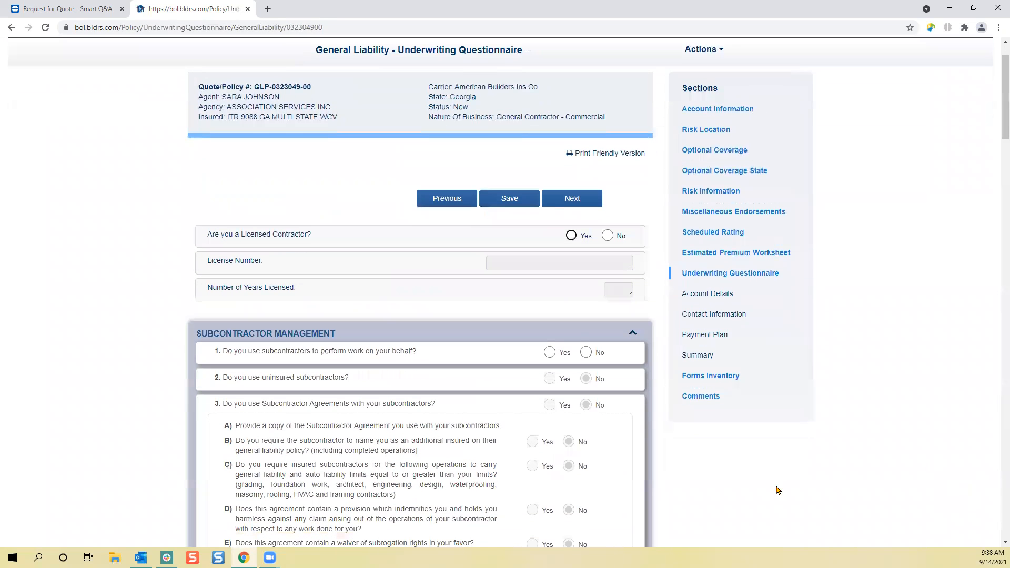
pyautogui.scroll(-8, 776, 490)
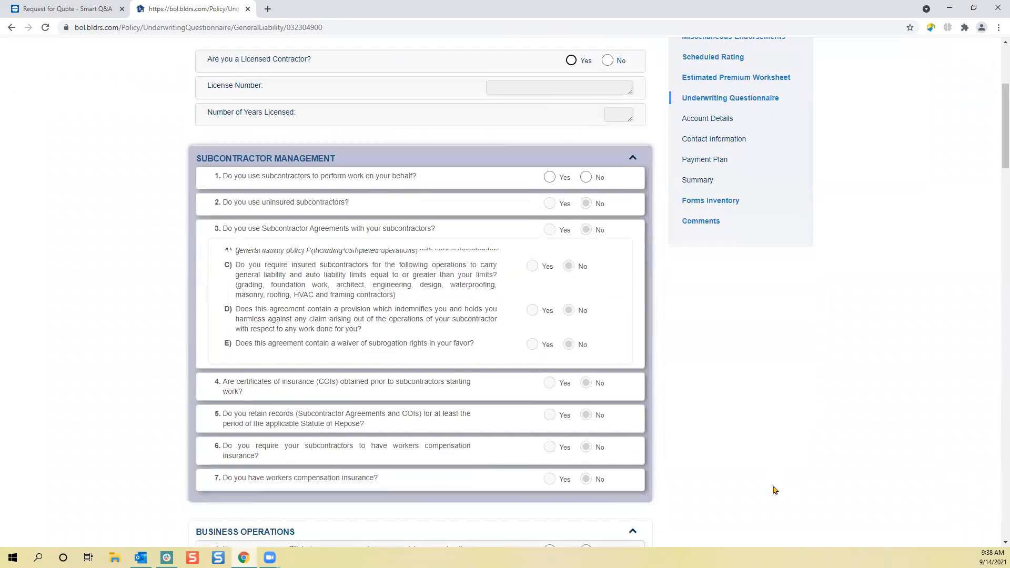
pyautogui.scroll(6, 761, 460)
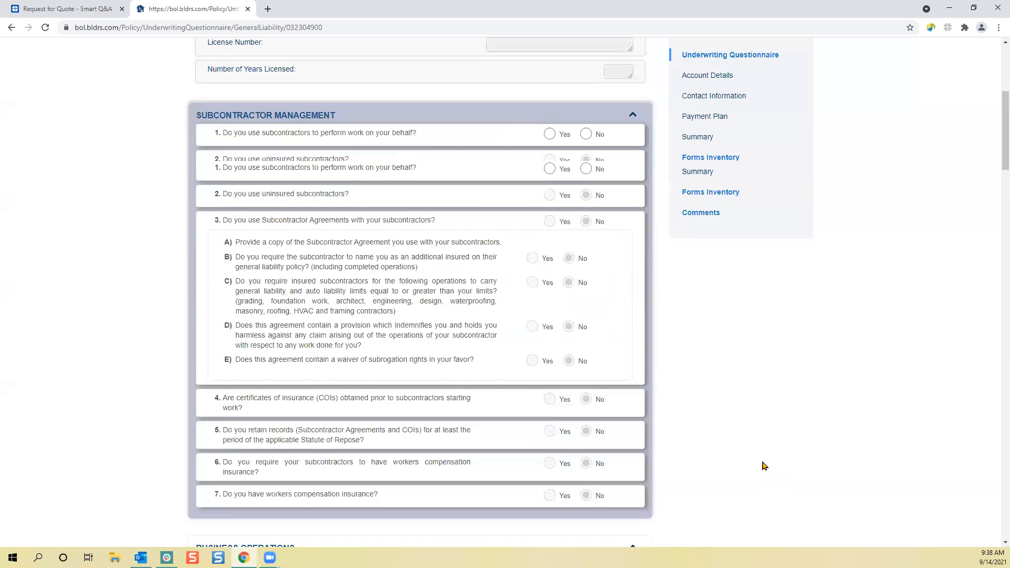
pyautogui.scroll(2, 764, 462)
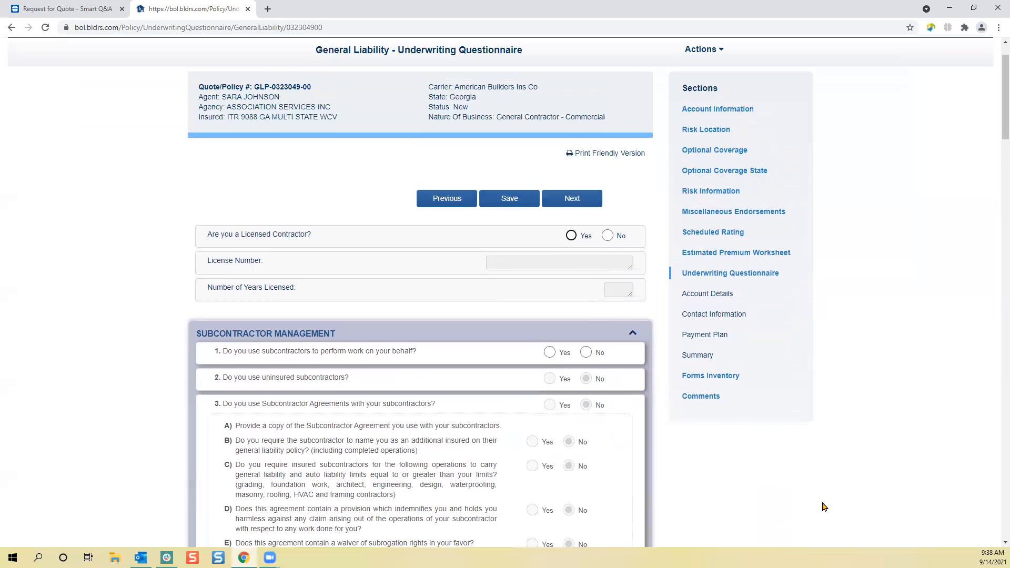
pyautogui.click(571, 237)
pyautogui.click(578, 263)
pyautogui.write('111111')
pyautogui.click(618, 289)
pyautogui.write('20')
pyautogui.click(730, 470)
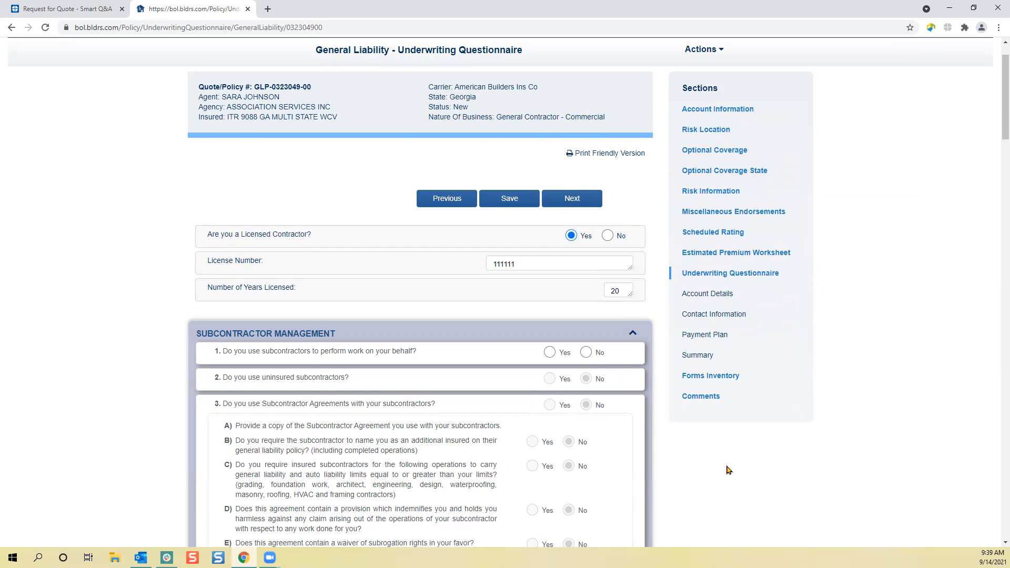
# - Answer No to using subcontractors and No to Business Operations questions 1 through 6
pyautogui.click(586, 355)
pyautogui.scroll(-9, 671, 406)
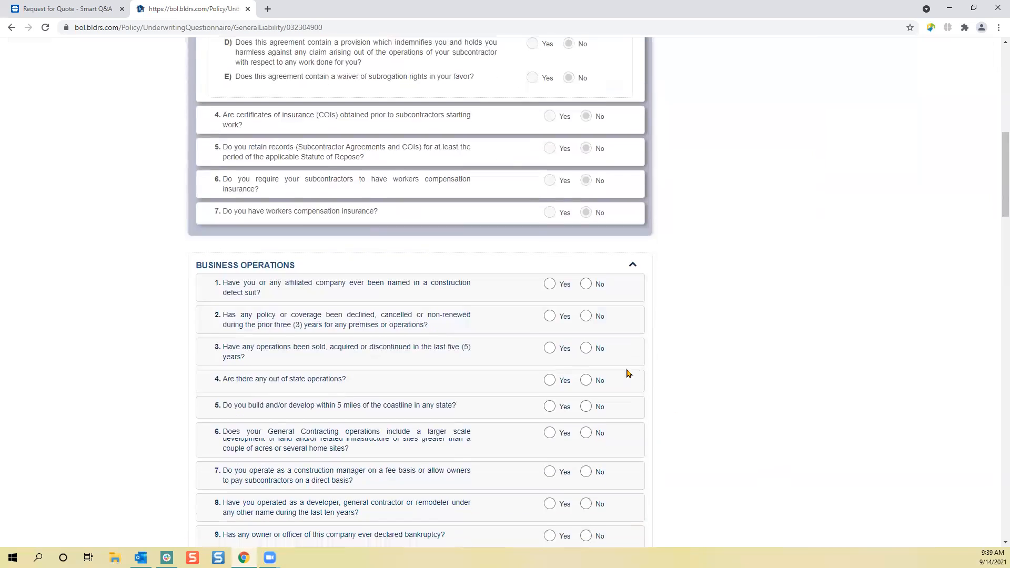
pyautogui.click(587, 278)
pyautogui.click(589, 312)
pyautogui.click(588, 342)
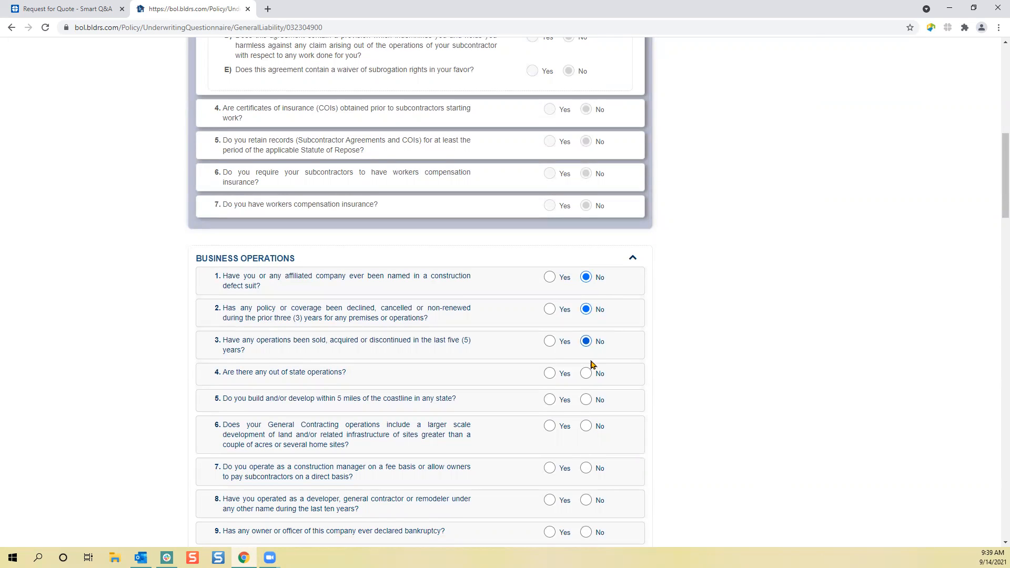
pyautogui.click(587, 375)
pyautogui.click(588, 401)
pyautogui.scroll(-3, 654, 341)
pyautogui.click(586, 268)
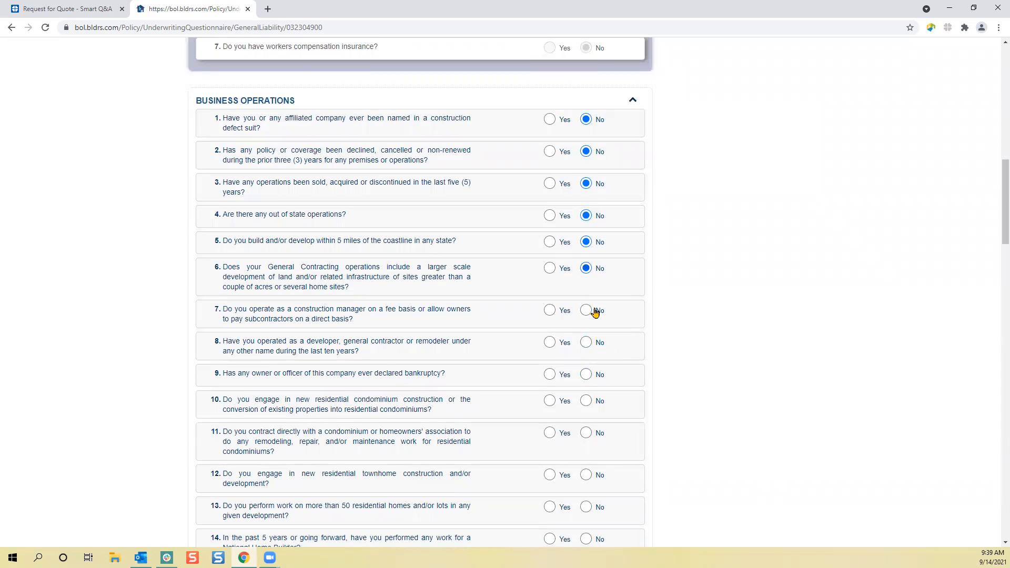
# - Answer No to Business Operations questions 7 through 12, from construction manager operations to new residential townhome construction
pyautogui.click(585, 342)
pyautogui.click(587, 312)
pyautogui.click(585, 375)
pyautogui.click(599, 407)
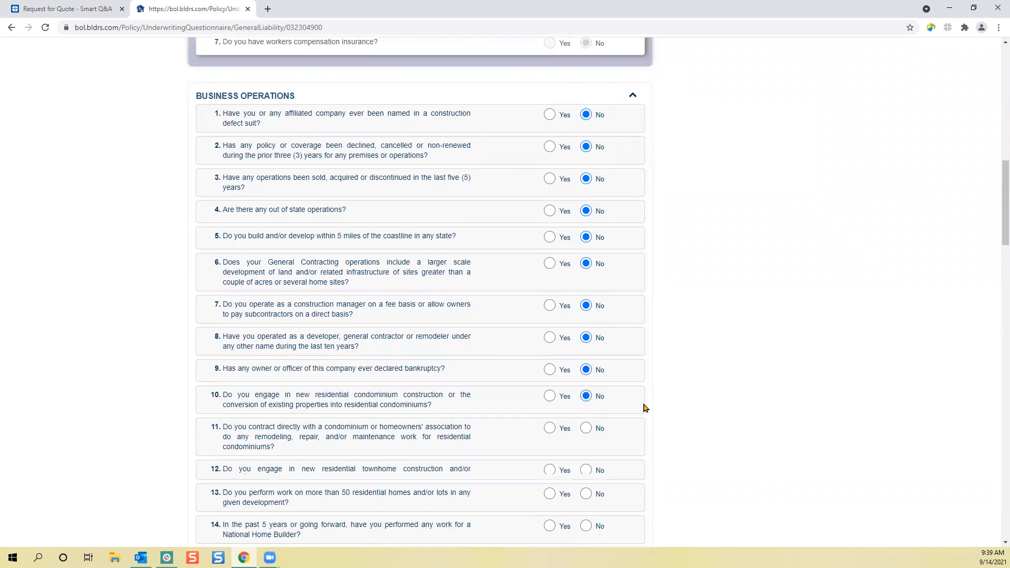
pyautogui.scroll(-4, 646, 409)
pyautogui.click(584, 224)
pyautogui.click(586, 264)
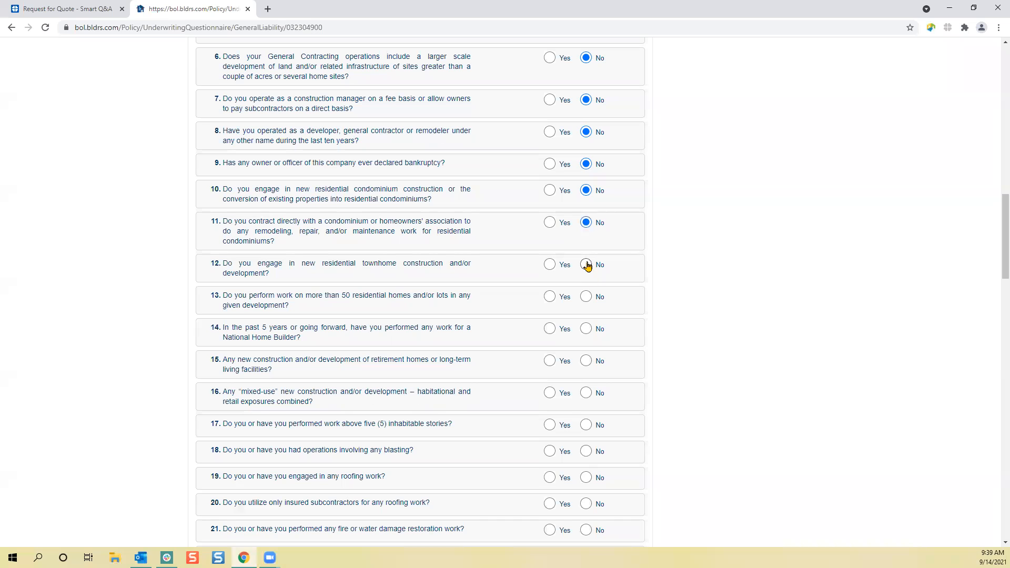
# - Answer No to Business Operations questions 13 through 19, from work on more than 50 residential homes to roofing work
pyautogui.click(586, 297)
pyautogui.click(585, 329)
pyautogui.click(585, 361)
pyautogui.scroll(-3, 595, 358)
pyautogui.click(586, 235)
pyautogui.click(586, 268)
pyautogui.click(586, 294)
pyautogui.click(585, 322)
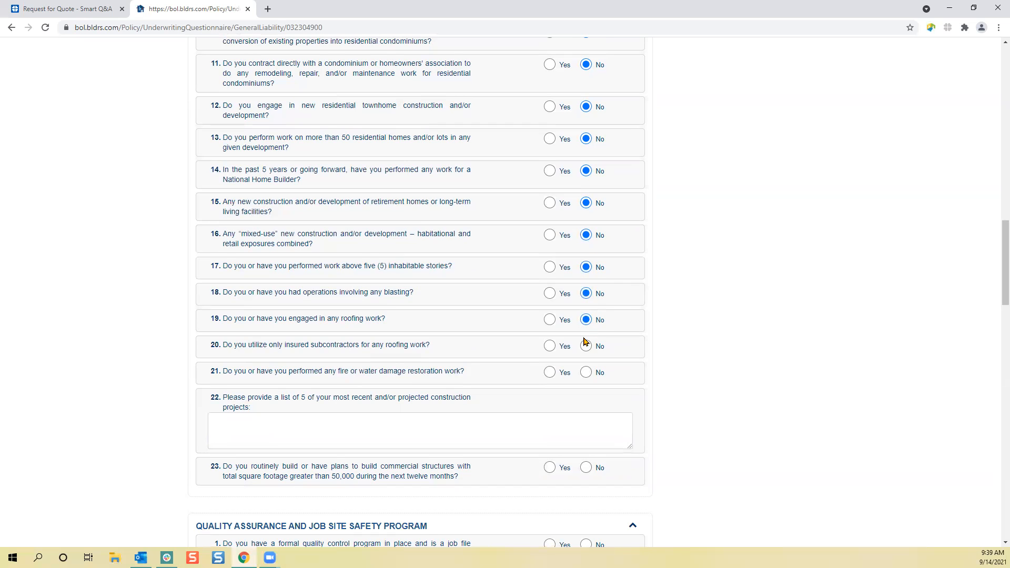
# - Answer Yes to insured roofing subcontractors, No to damage restoration, enter "Training Test" as the project list, and answer No to structures over 50,000 square feet
pyautogui.click(585, 346)
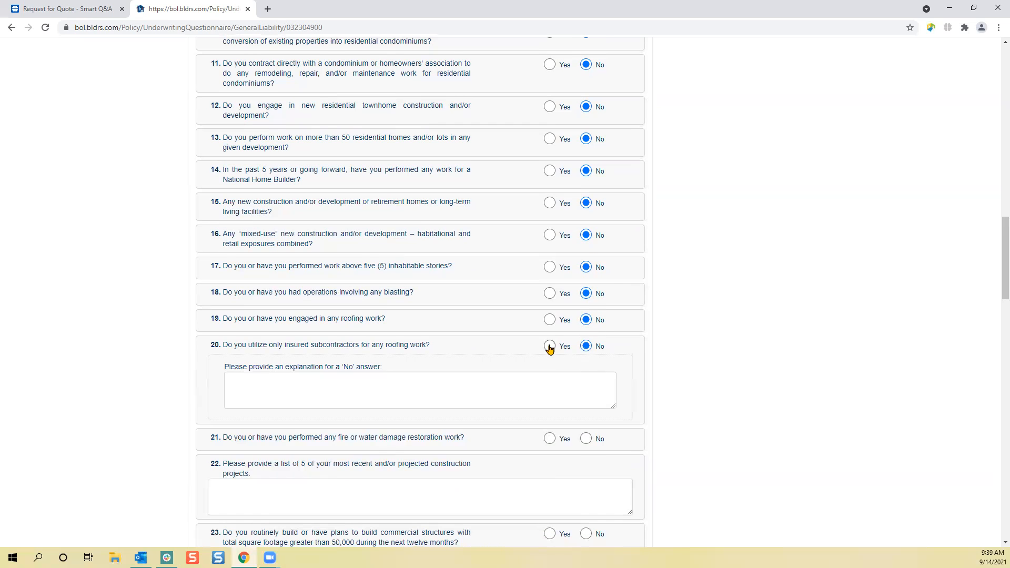
pyautogui.click(549, 346)
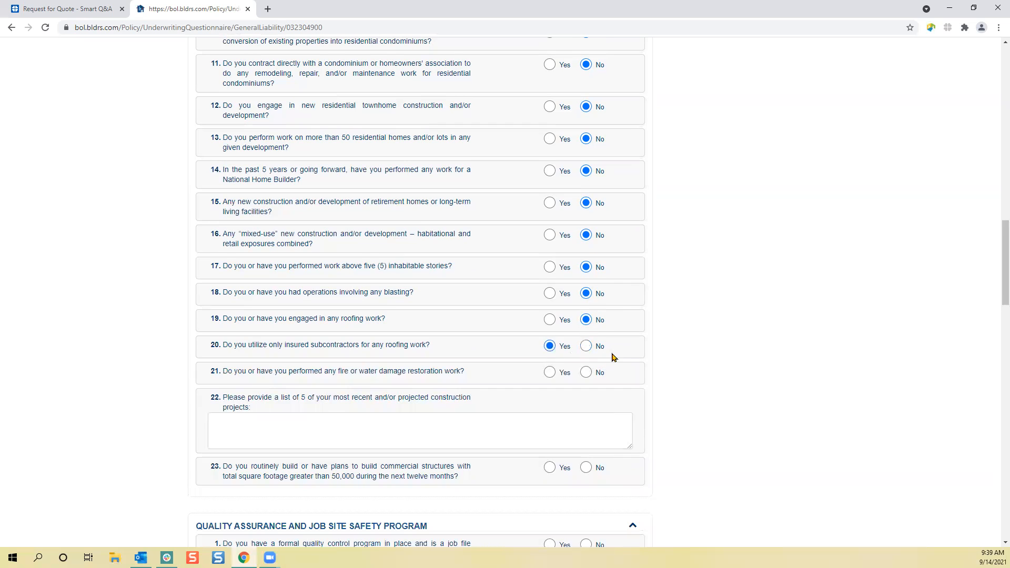
pyautogui.click(586, 372)
pyautogui.scroll(-2, 626, 379)
pyautogui.click(451, 315)
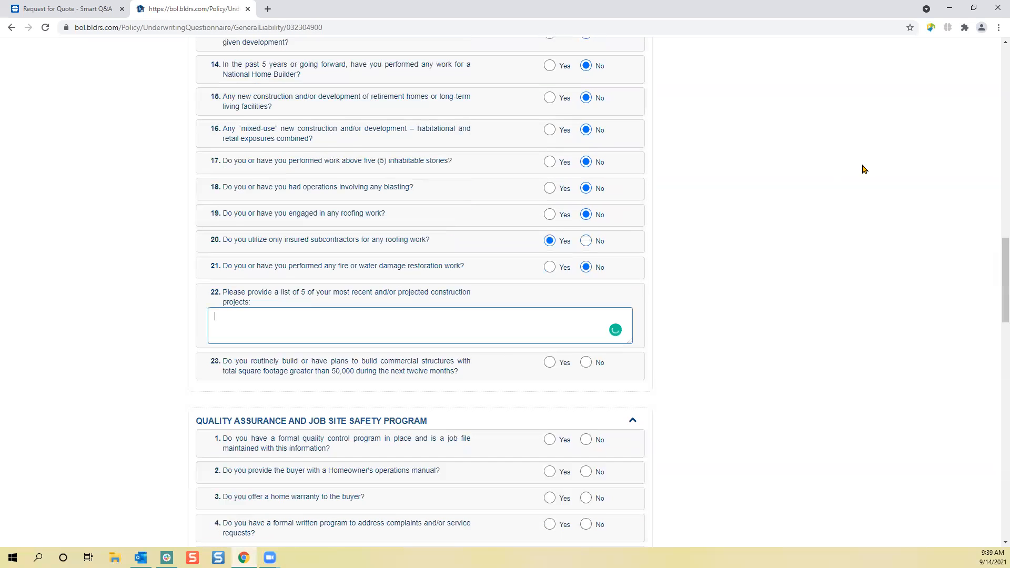
pyautogui.write('Training Test')
pyautogui.click(586, 362)
# - Answer No to Quality Assurance questions 1 through 3 on the quality control program, homeowner's operations manual and home warranty
pyautogui.scroll(-2, 700, 394)
pyautogui.scroll(-2, 684, 368)
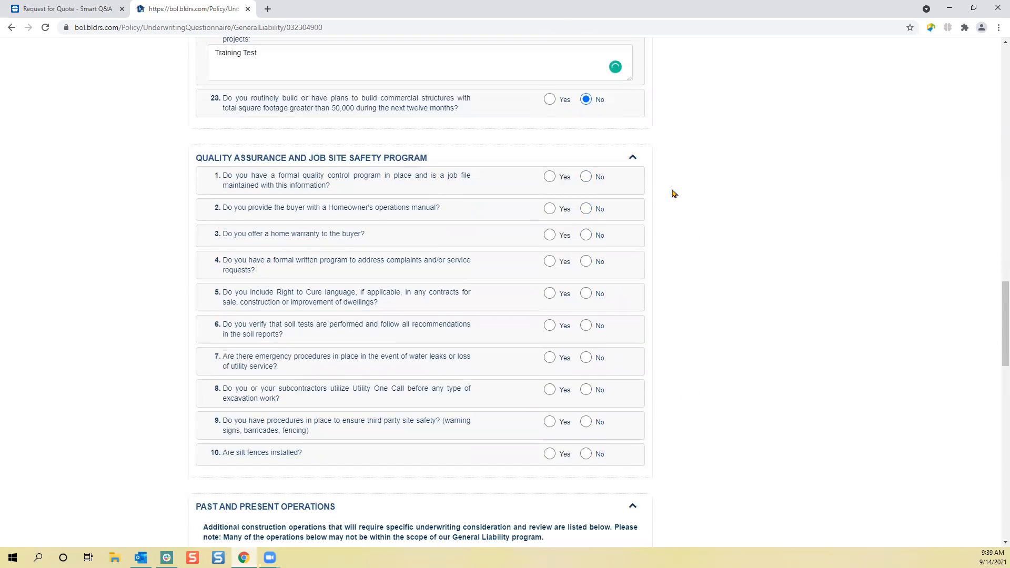
pyautogui.click(586, 310)
pyautogui.click(585, 342)
pyautogui.click(589, 237)
pyautogui.click(587, 262)
pyautogui.click(569, 316)
pyautogui.write('Training')
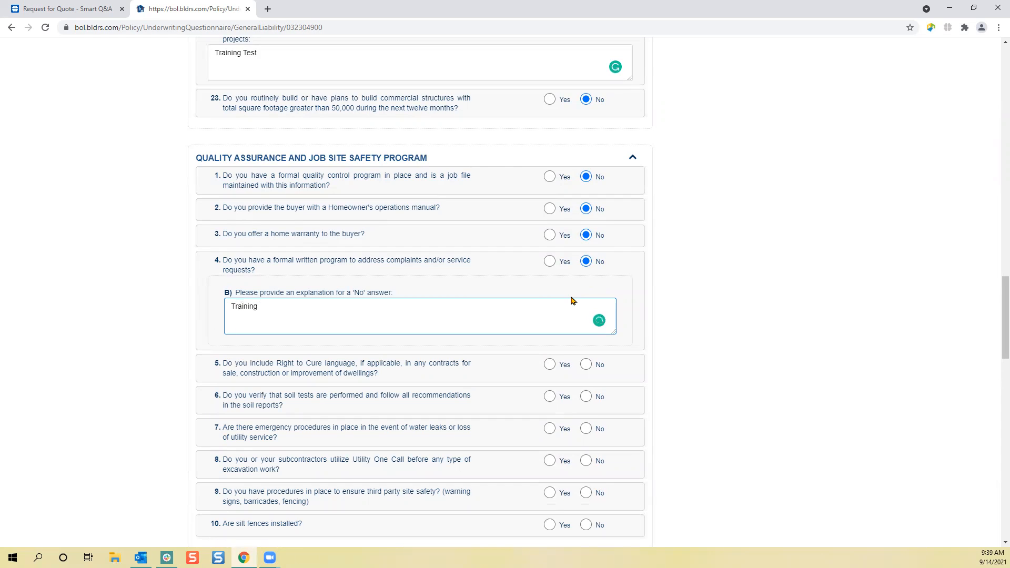
pyautogui.write(' Tes')
# - Answer Yes to the written complaints program with "1 year Test" for record keeping, and No to Right to Cure language with explanation "Test"
pyautogui.click(551, 262)
pyautogui.click(519, 303)
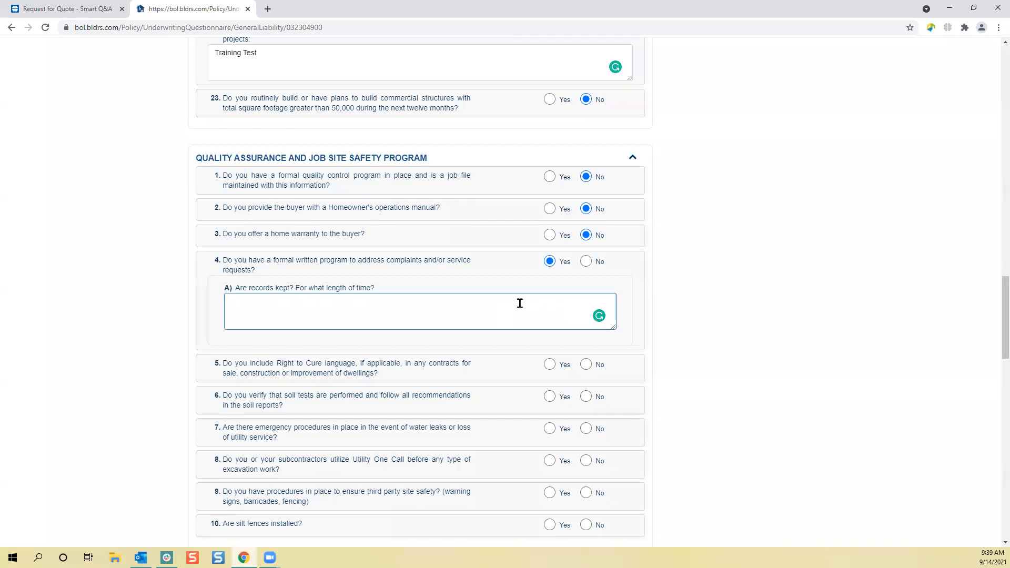
pyautogui.write('1 year Test')
pyautogui.scroll(-2, 644, 418)
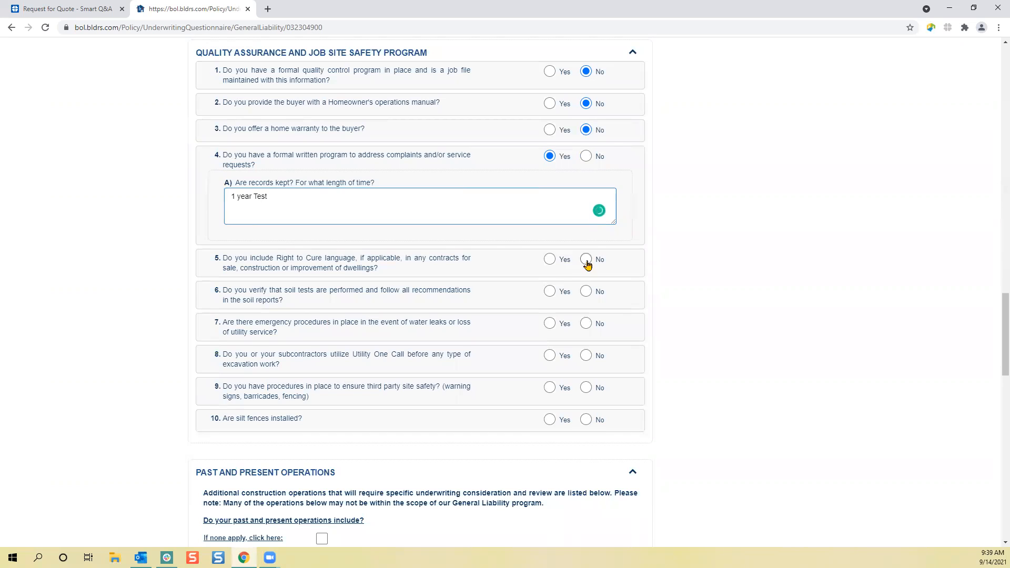
pyautogui.click(586, 259)
pyautogui.click(539, 305)
pyautogui.write('Test')
# - Answer No to soil tests, emergency procedures and Utility One Call, giving "Test Training" as the Utility One Call explanation
pyautogui.scroll(-3, 736, 329)
pyautogui.click(587, 205)
pyautogui.click(586, 237)
pyautogui.click(586, 269)
pyautogui.click(557, 318)
pyautogui.write('Trai')
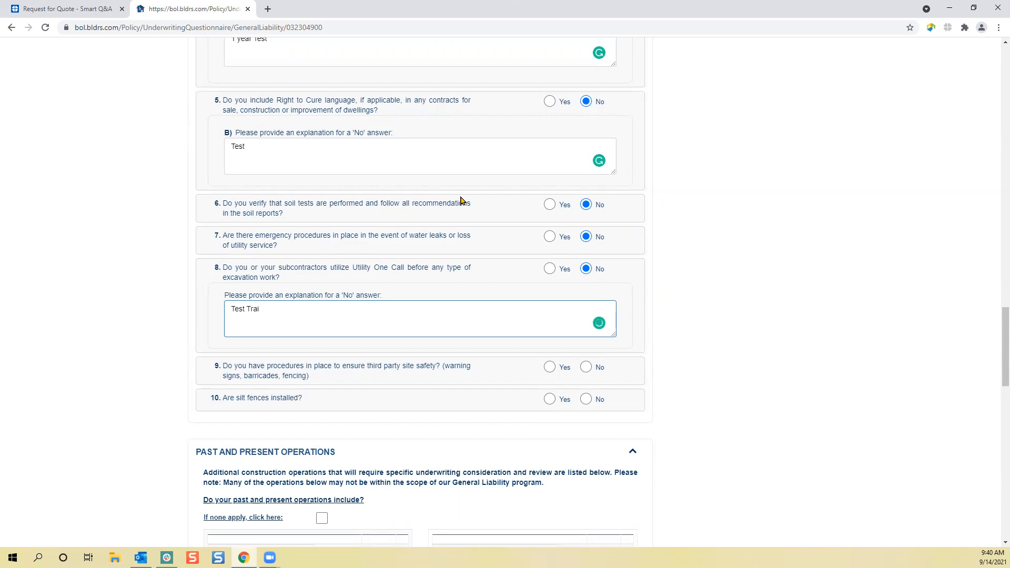
pyautogui.write('est Training')
# - Answer Yes to third party site safety procedures with explanation "Training Test", and Yes to silt fences being installed
pyautogui.scroll(-2, 616, 252)
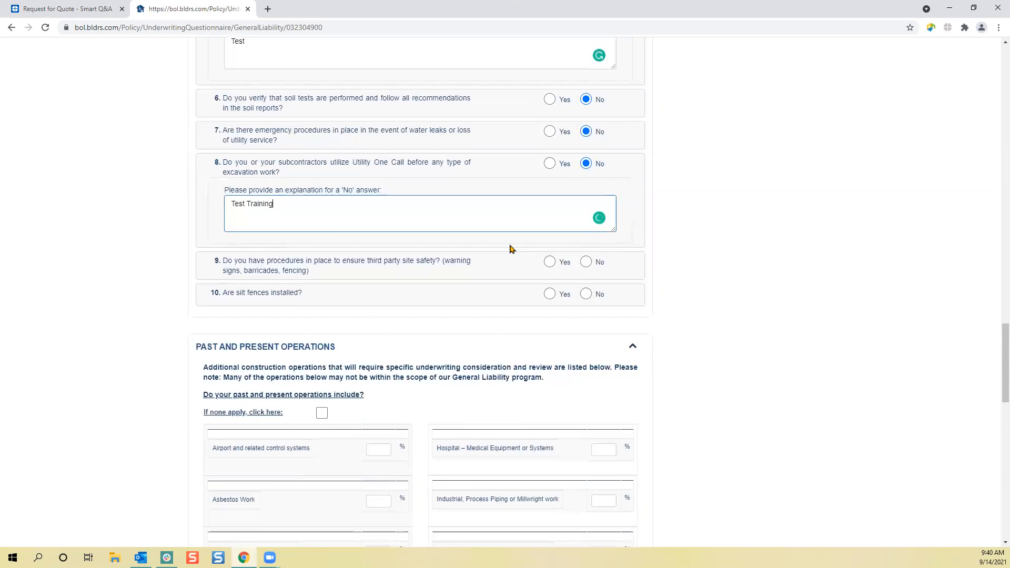
pyautogui.click(550, 262)
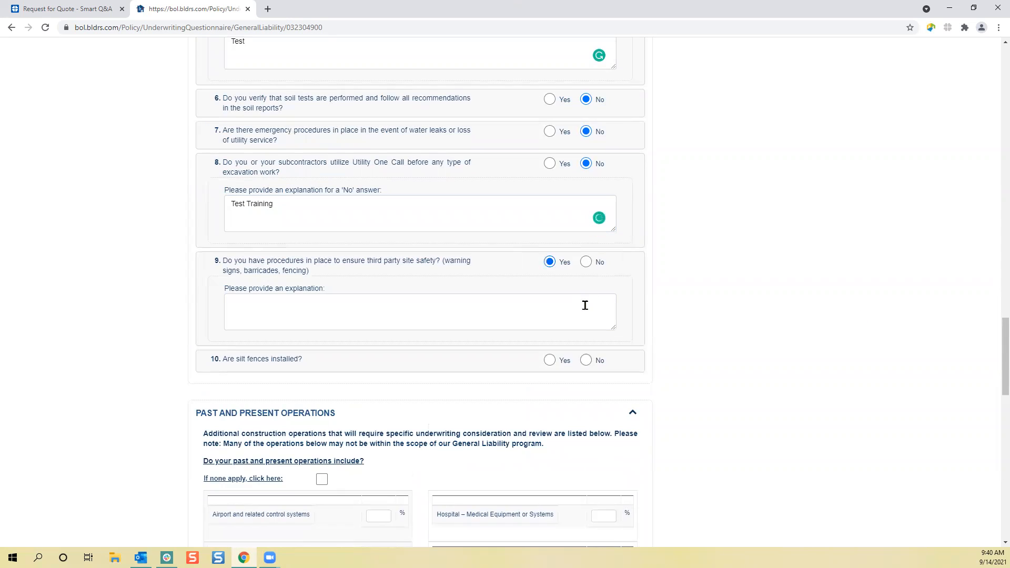
pyautogui.click(587, 262)
pyautogui.click(550, 261)
pyautogui.click(550, 306)
pyautogui.write('Training Test')
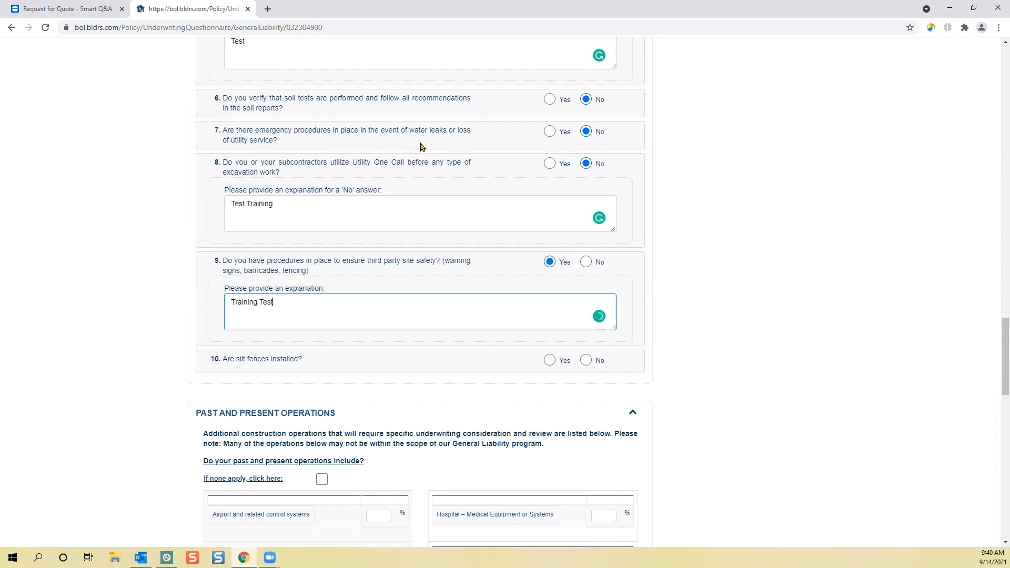
pyautogui.click(551, 361)
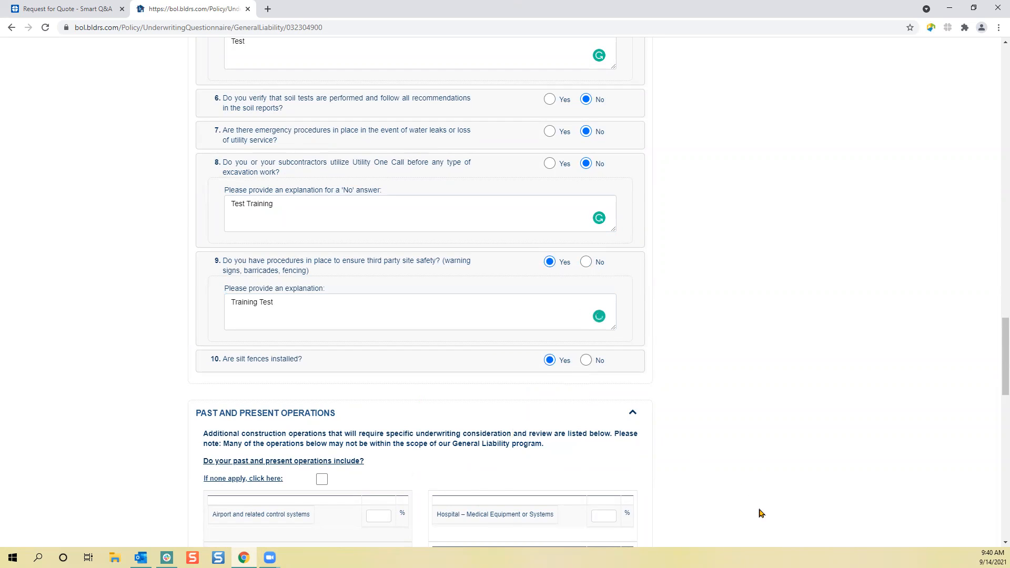
# - Mark that none of the listed past and present operations apply and proceed to the Account Details
pyautogui.scroll(-4, 764, 499)
pyautogui.click(321, 269)
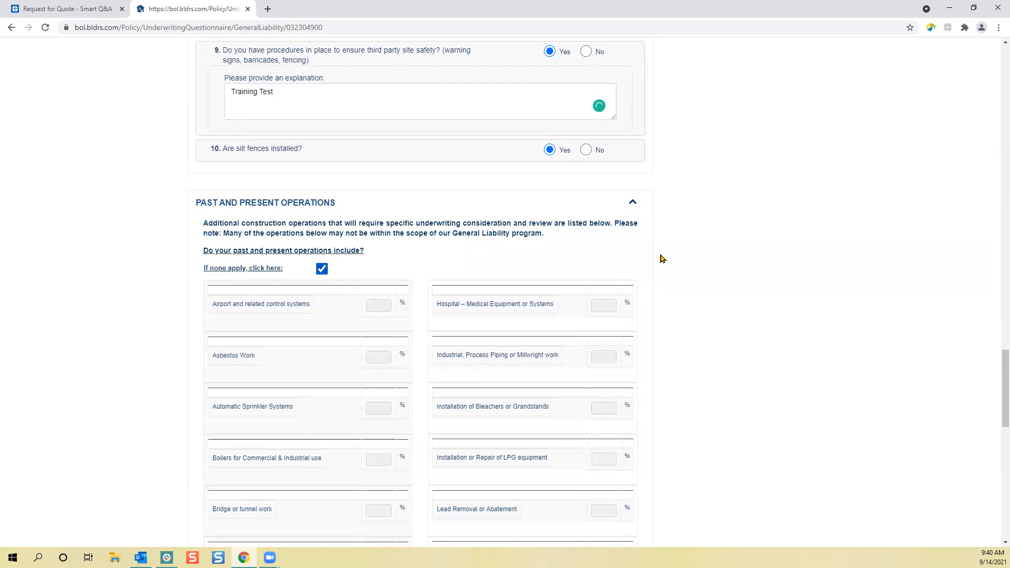
pyautogui.scroll(-6, 773, 390)
pyautogui.scroll(-8, 772, 390)
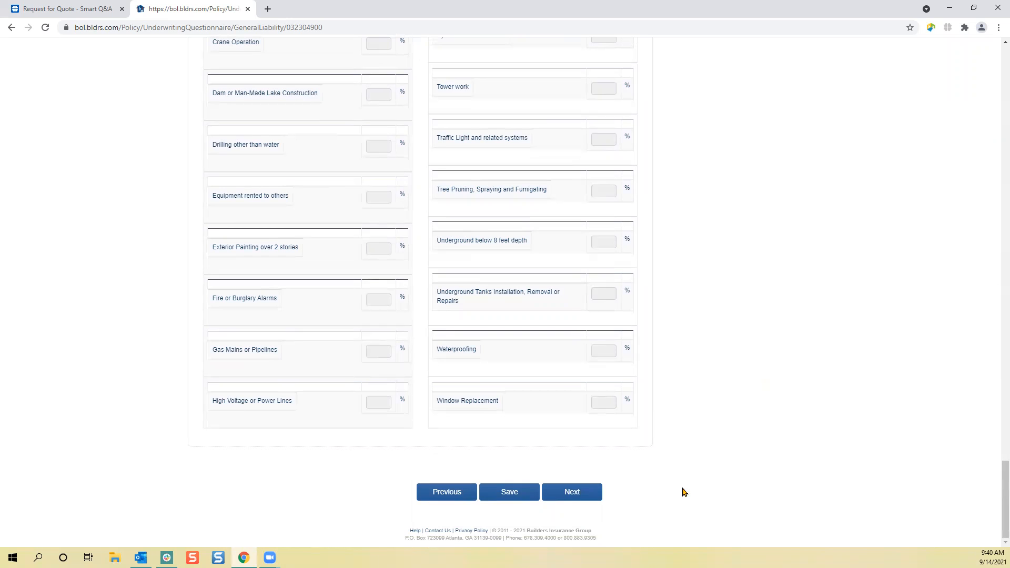
pyautogui.click(575, 498)
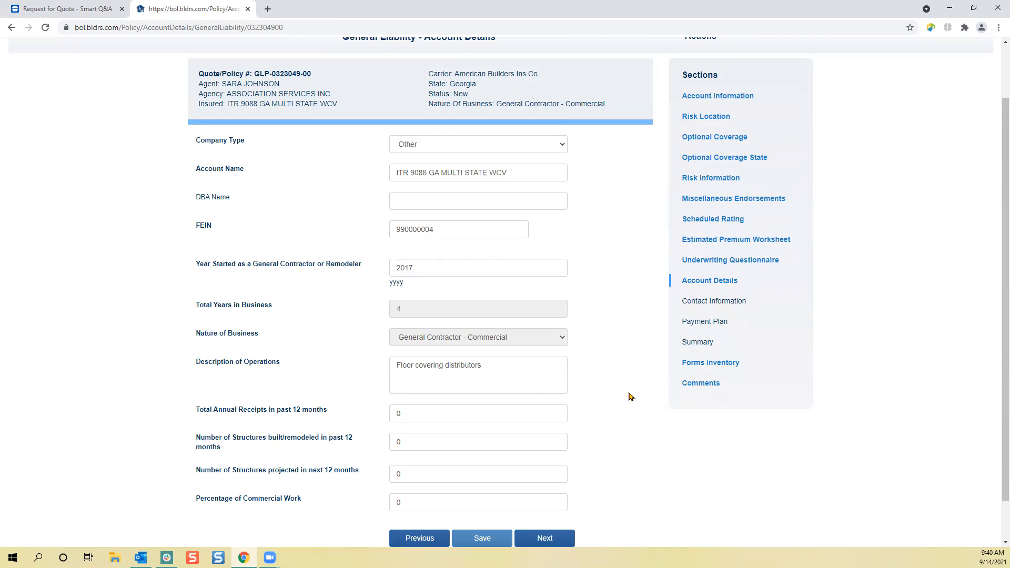
# - Set total annual receipts in the past 12 months to 80000000, and both the structures built/remodeled and the structures projected to 6
pyautogui.scroll(-1, 631, 382)
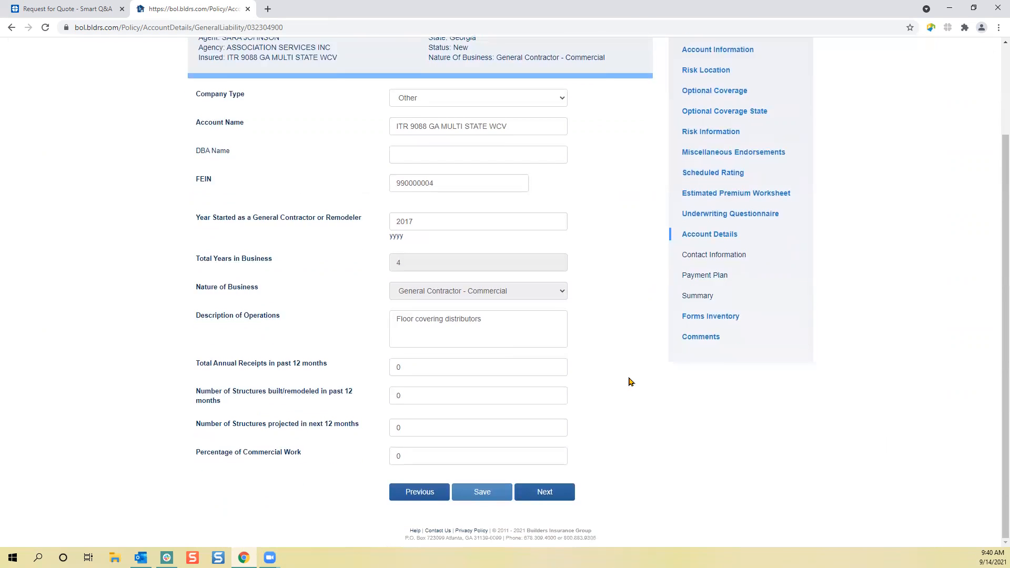
pyautogui.click(500, 359)
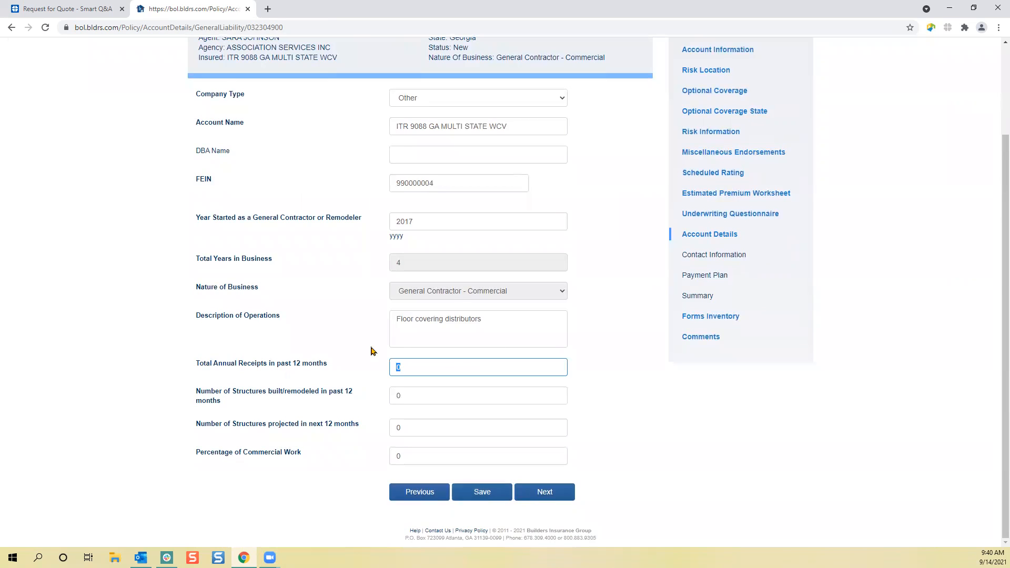
pyautogui.write('80000000')
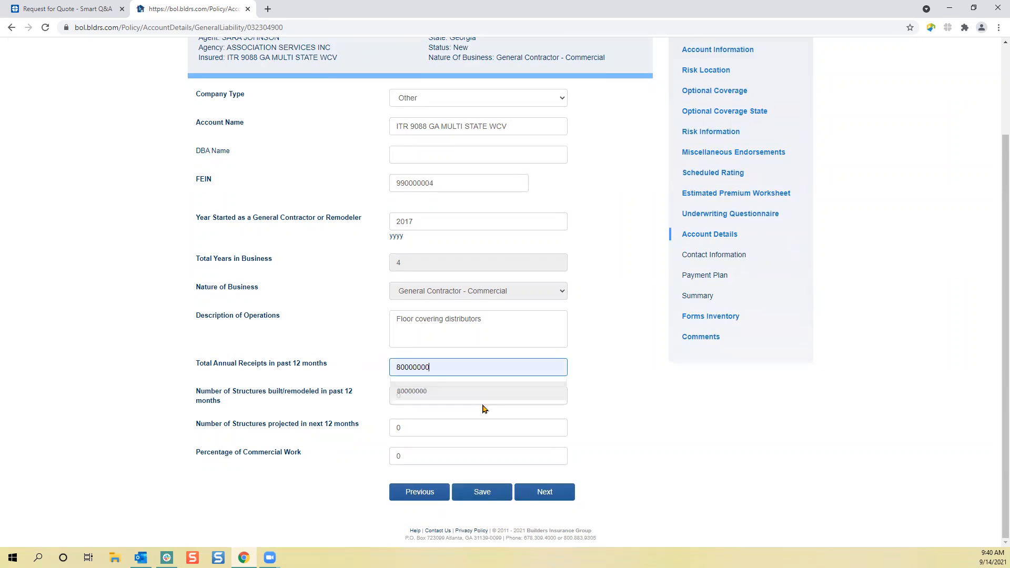
pyautogui.click(457, 395)
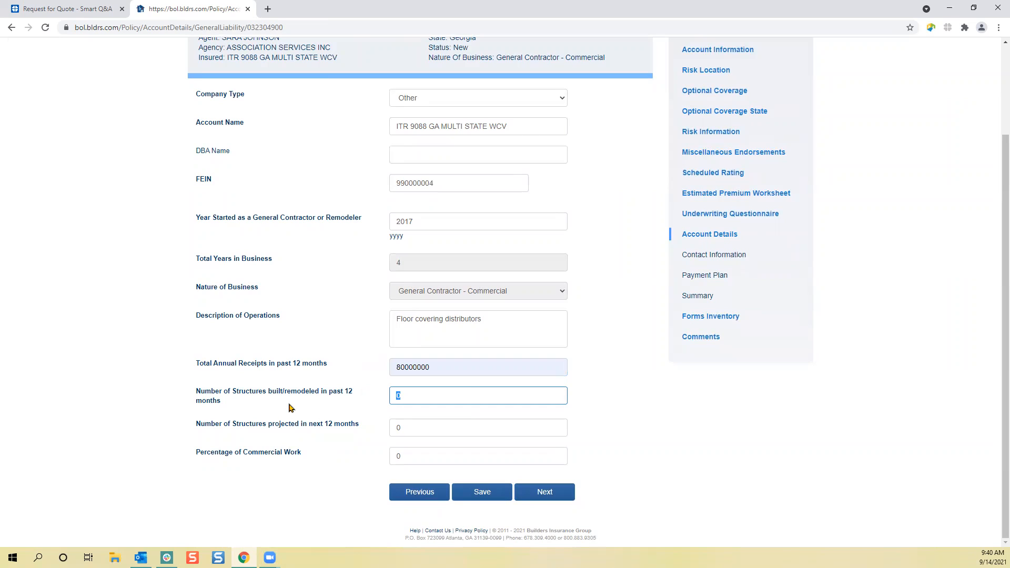
pyautogui.write('6')
pyautogui.click(413, 429)
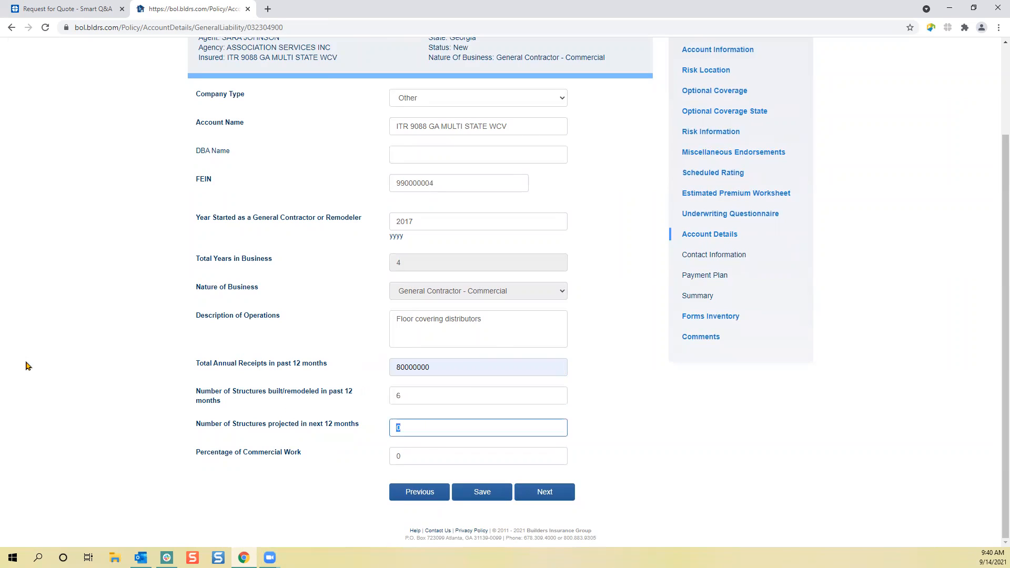
pyautogui.write('6')
# - Set the percentage of commercial work to 6 and proceed to the Contact Information
pyautogui.click(441, 457)
pyautogui.write('6')
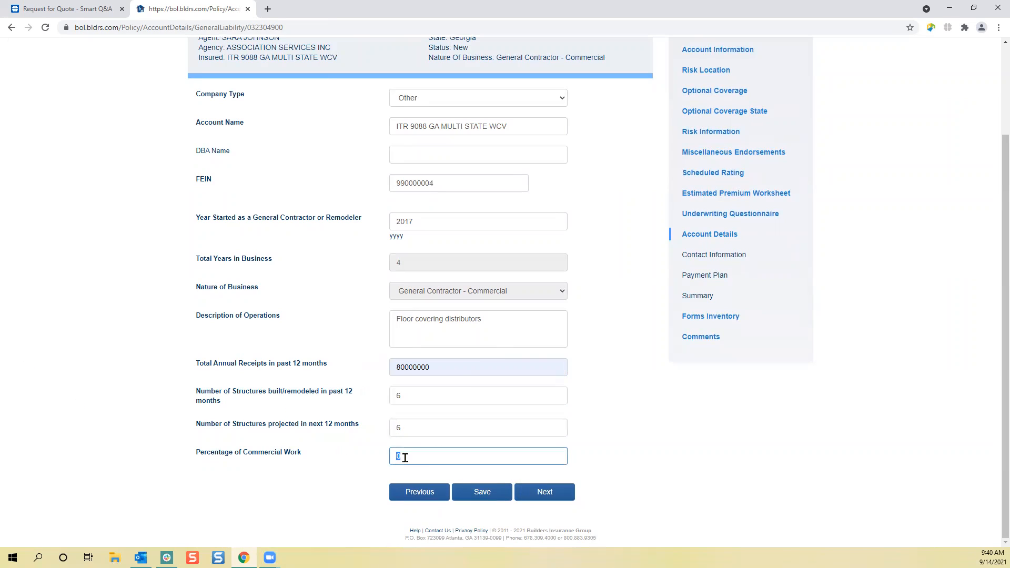
pyautogui.click(559, 493)
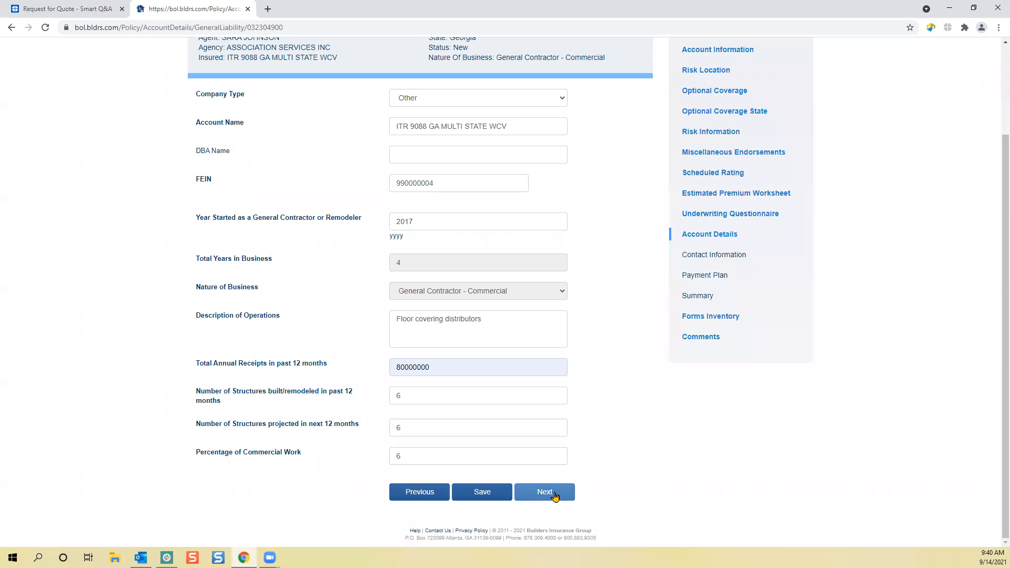
pyautogui.click(556, 496)
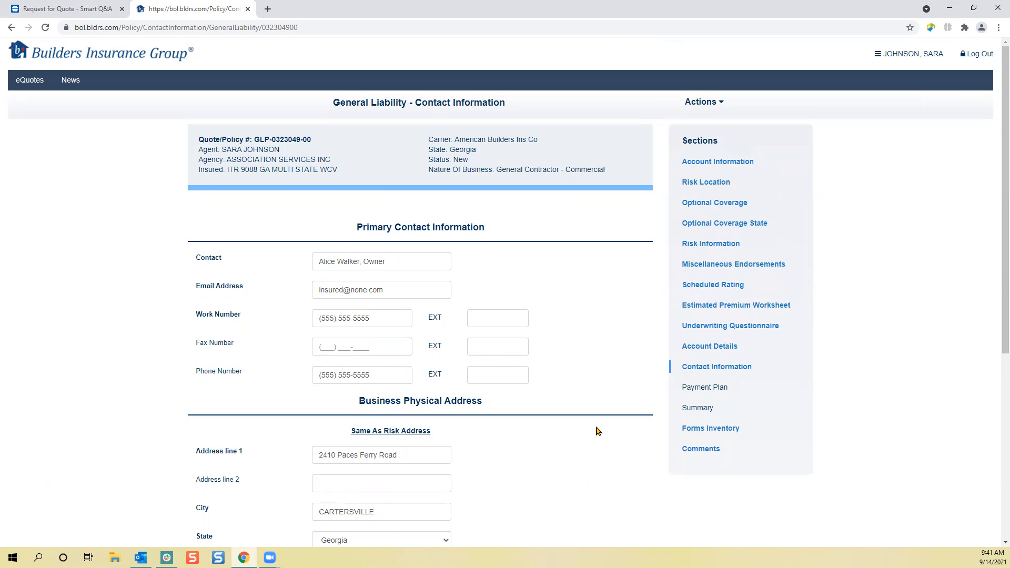
# - Accept the prefilled contact information and the ANNUAL PAY payment plan, and proceed to the quote Summary
pyautogui.scroll(-5, 639, 331)
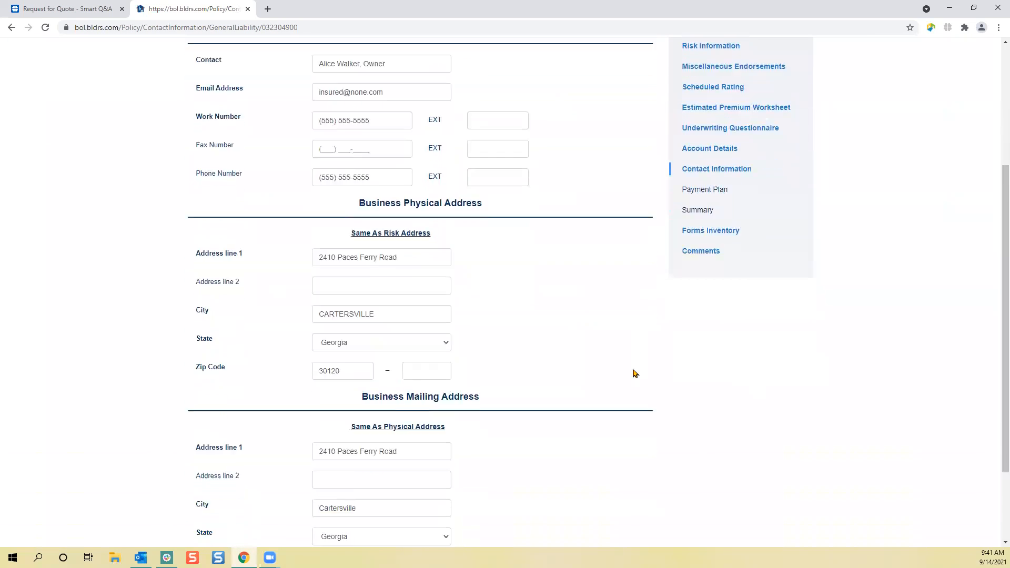
pyautogui.scroll(-1, 642, 474)
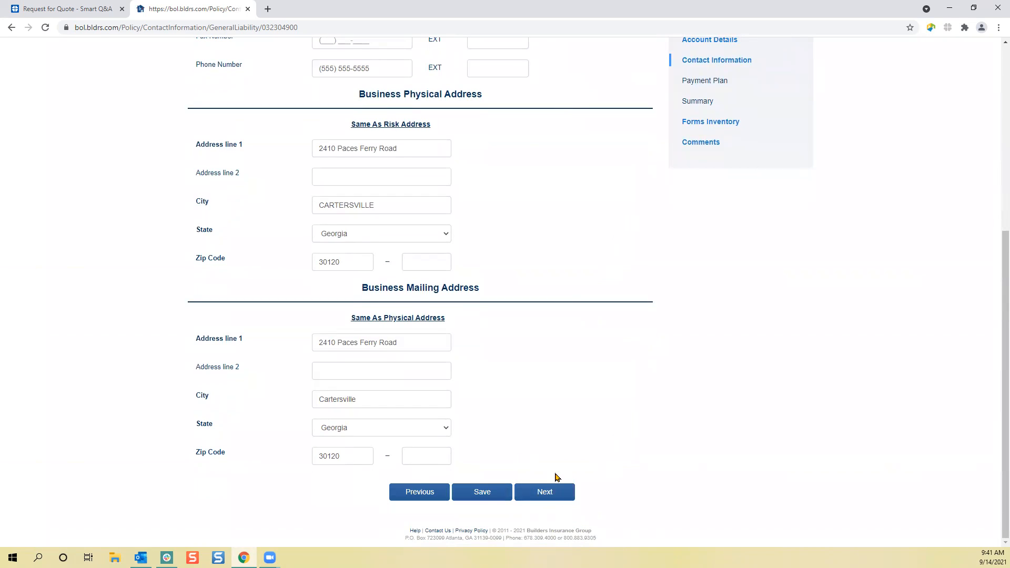
pyautogui.click(550, 499)
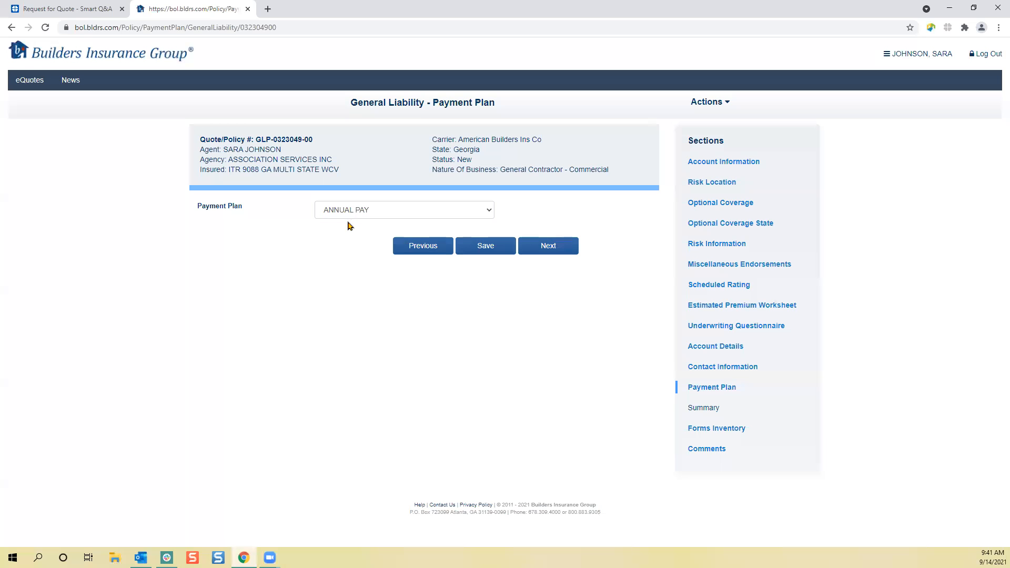
pyautogui.click(562, 253)
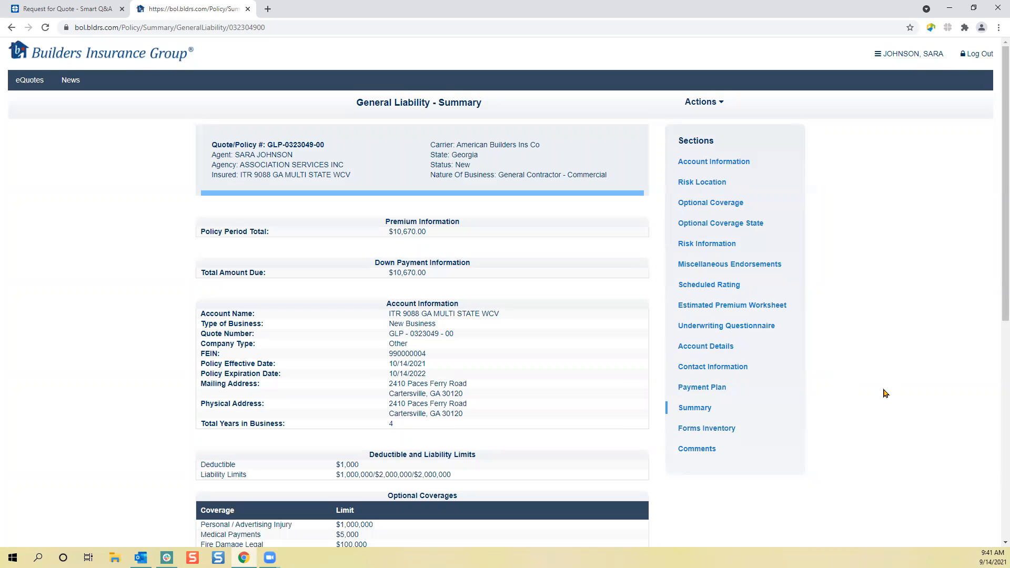
# - Review the quote Summary's premium, account information, coverage limits, risk information and payment plan sections
pyautogui.scroll(-6, 886, 394)
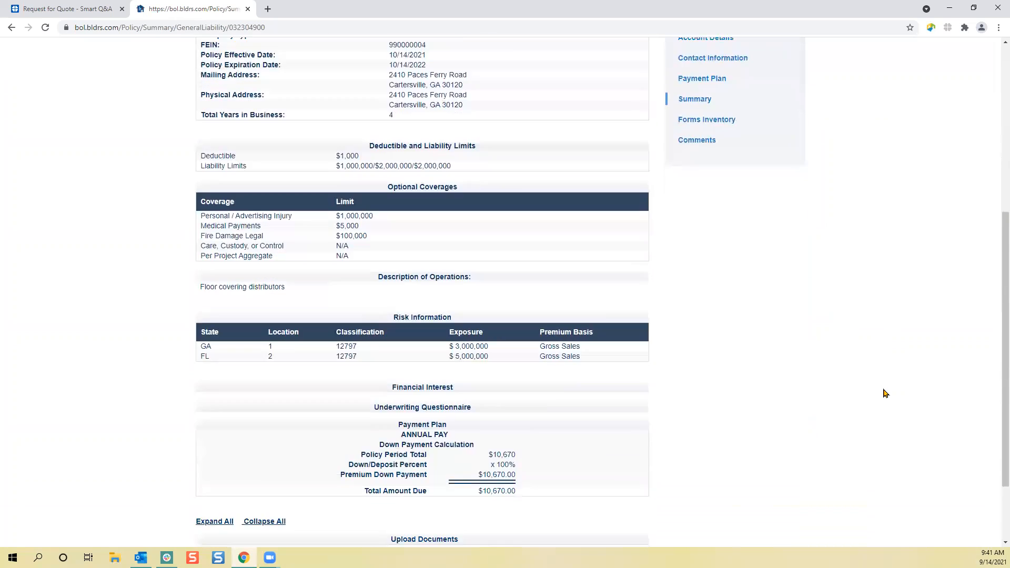
pyautogui.scroll(-2, 885, 394)
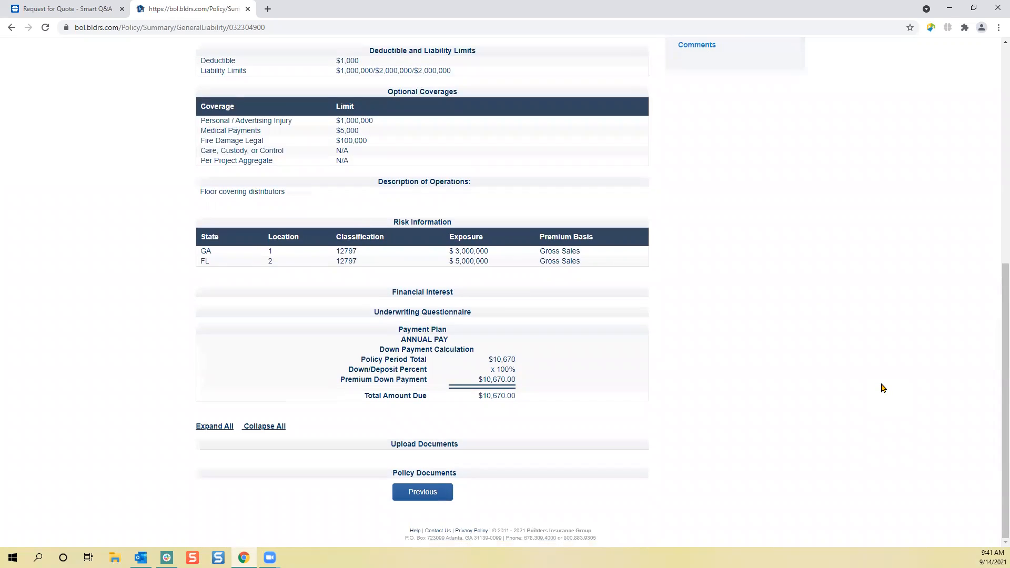
pyautogui.scroll(6, 884, 386)
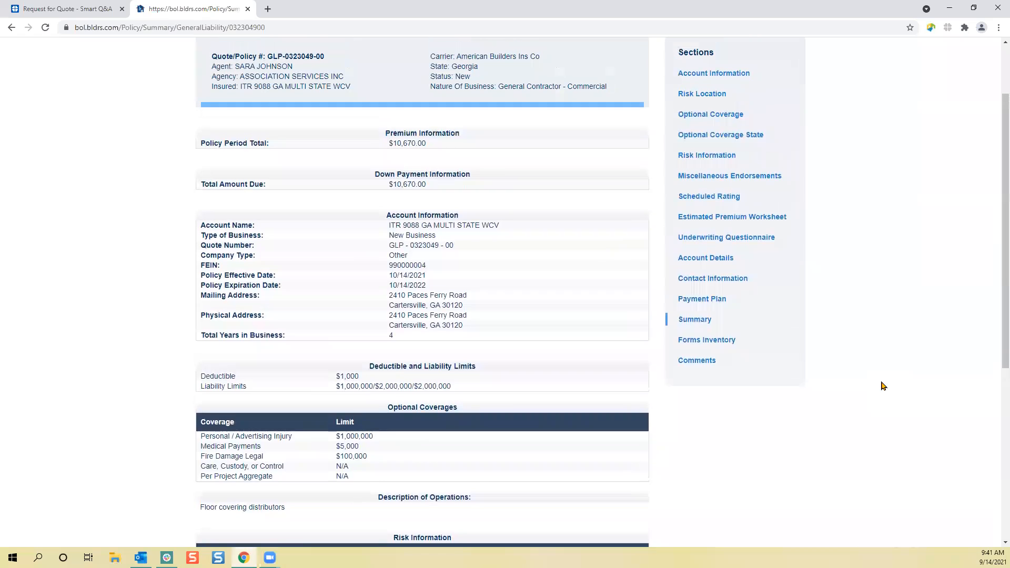
pyautogui.scroll(2, 888, 384)
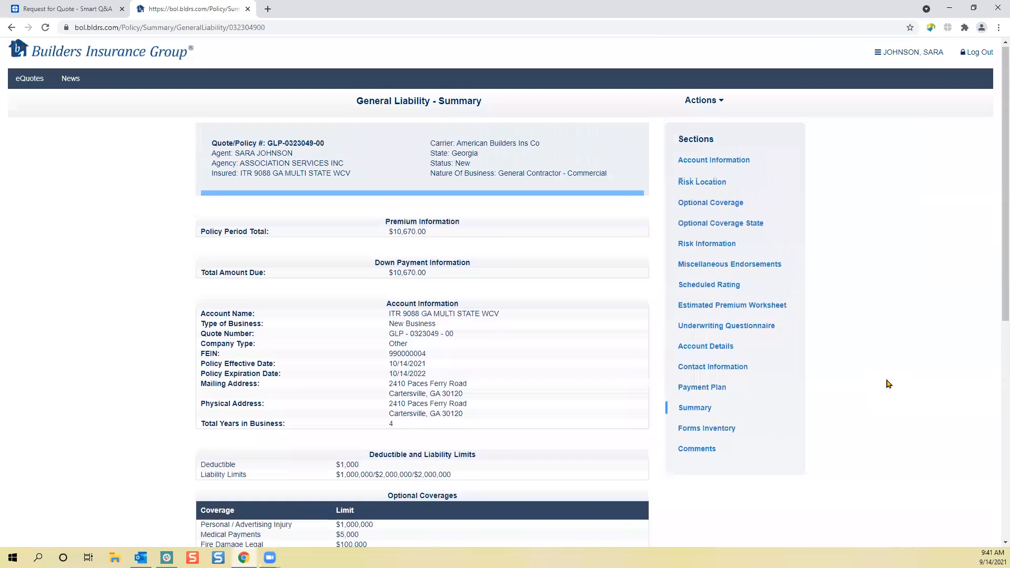